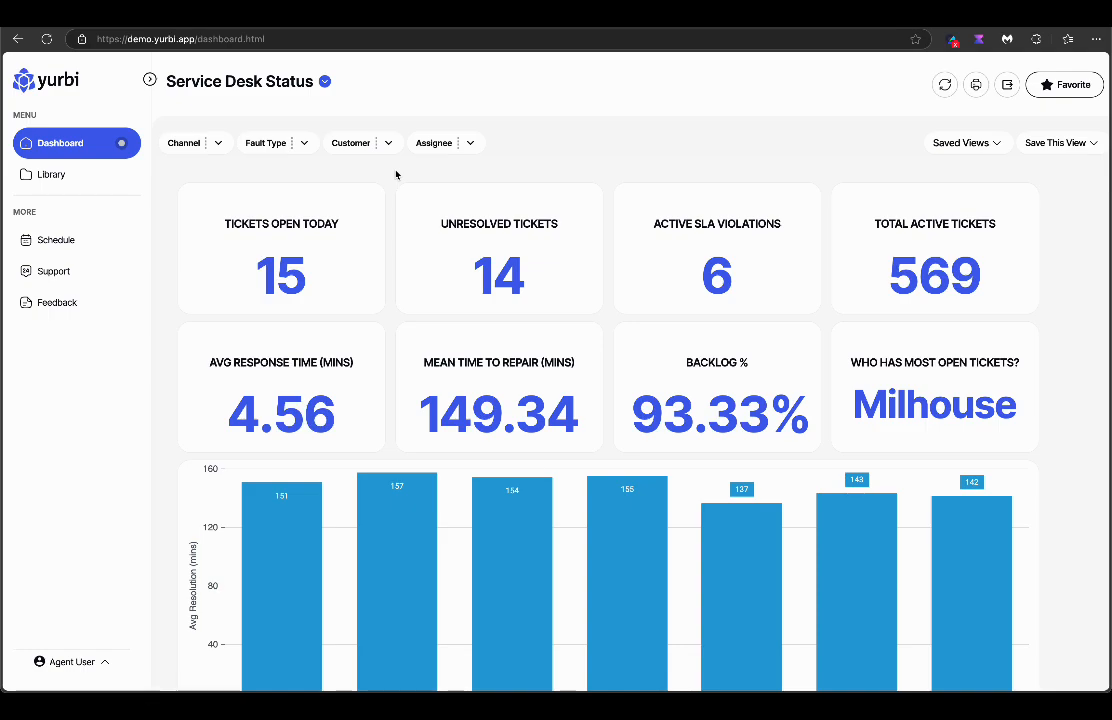
Filter the dashboard to customer ShopLite Grocery, drill into a tile, then return home.
left_click(388, 143)
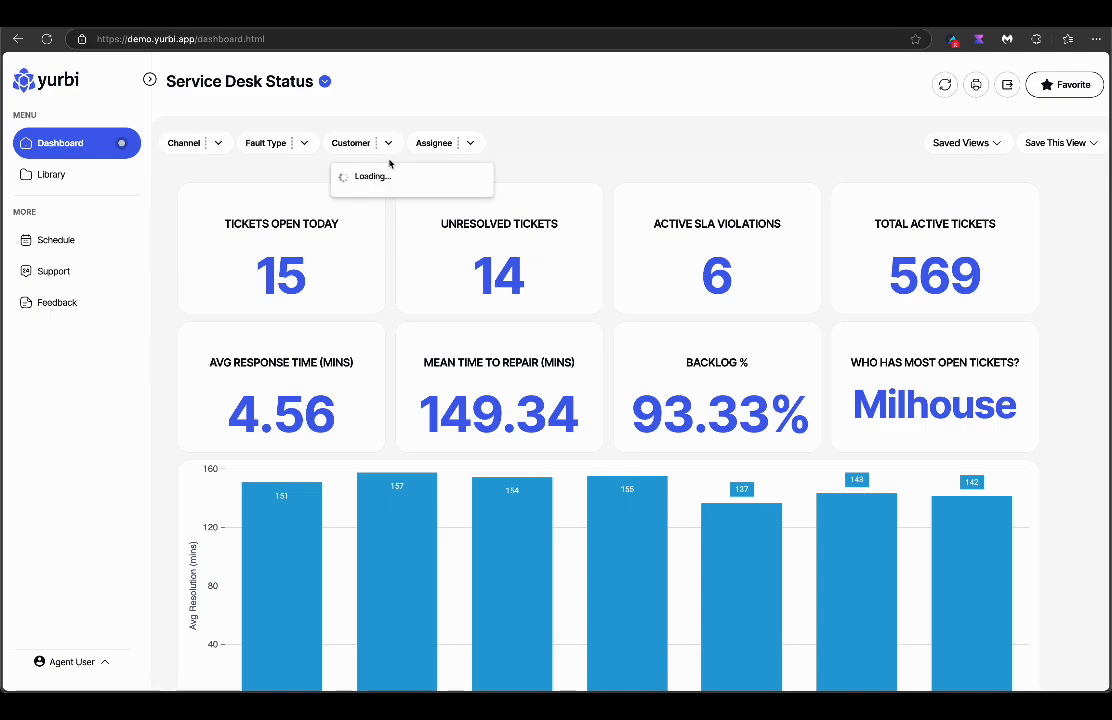
type("gro")
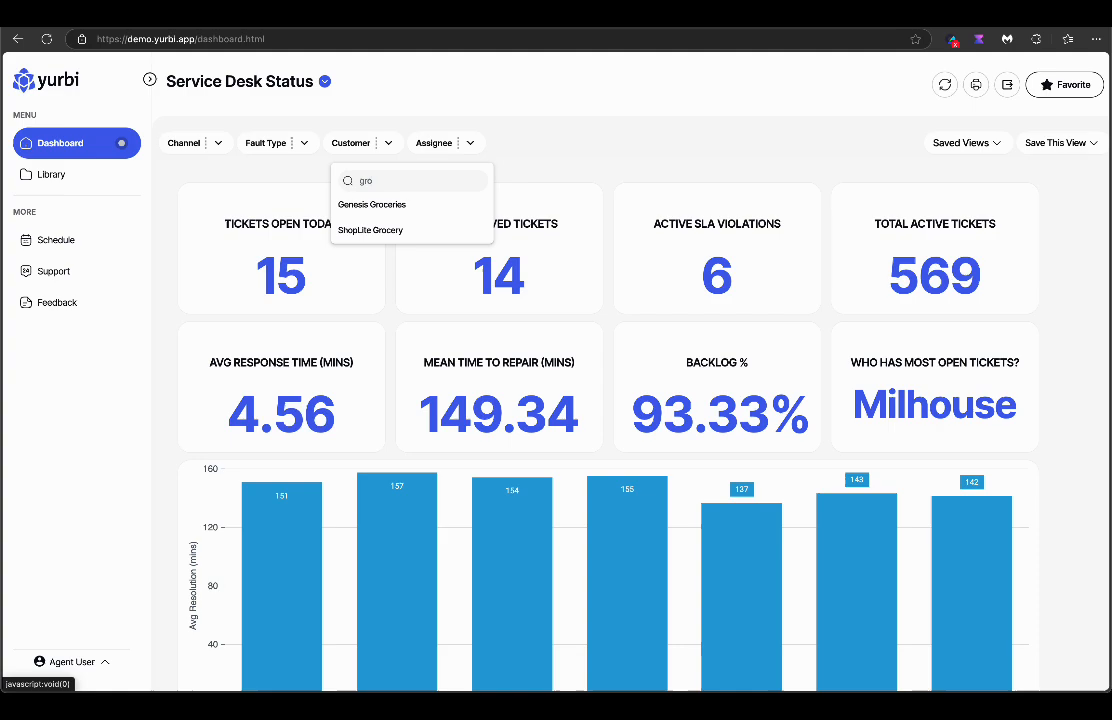
left_click(378, 228)
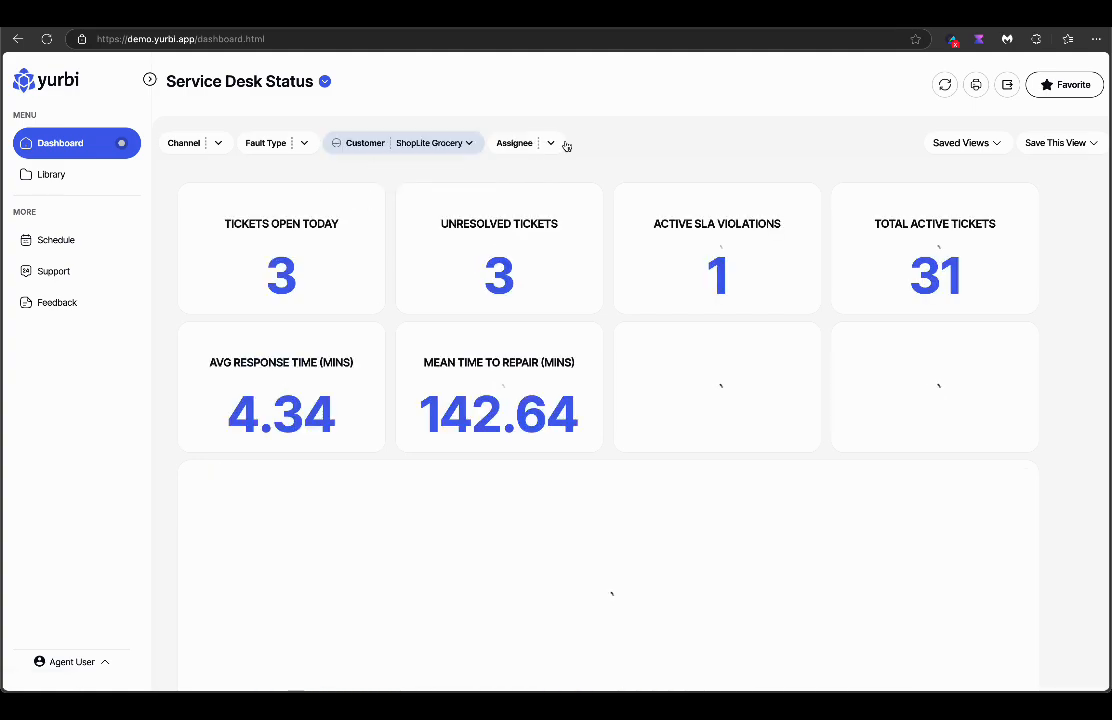
left_click(502, 284)
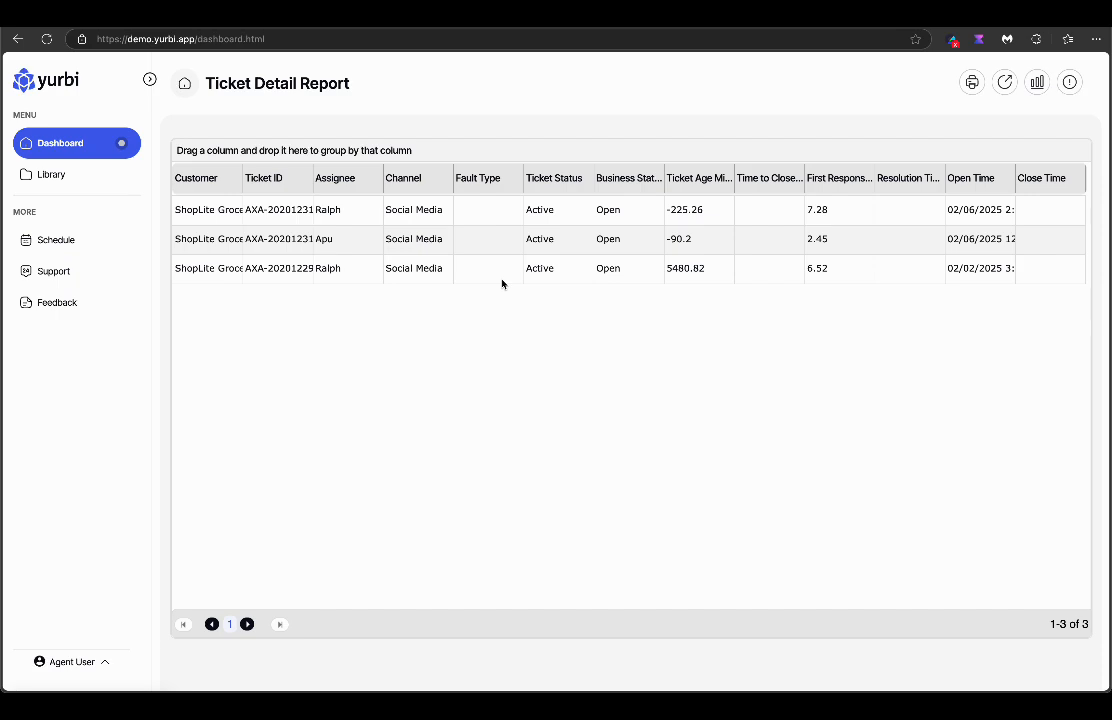
left_click(184, 83)
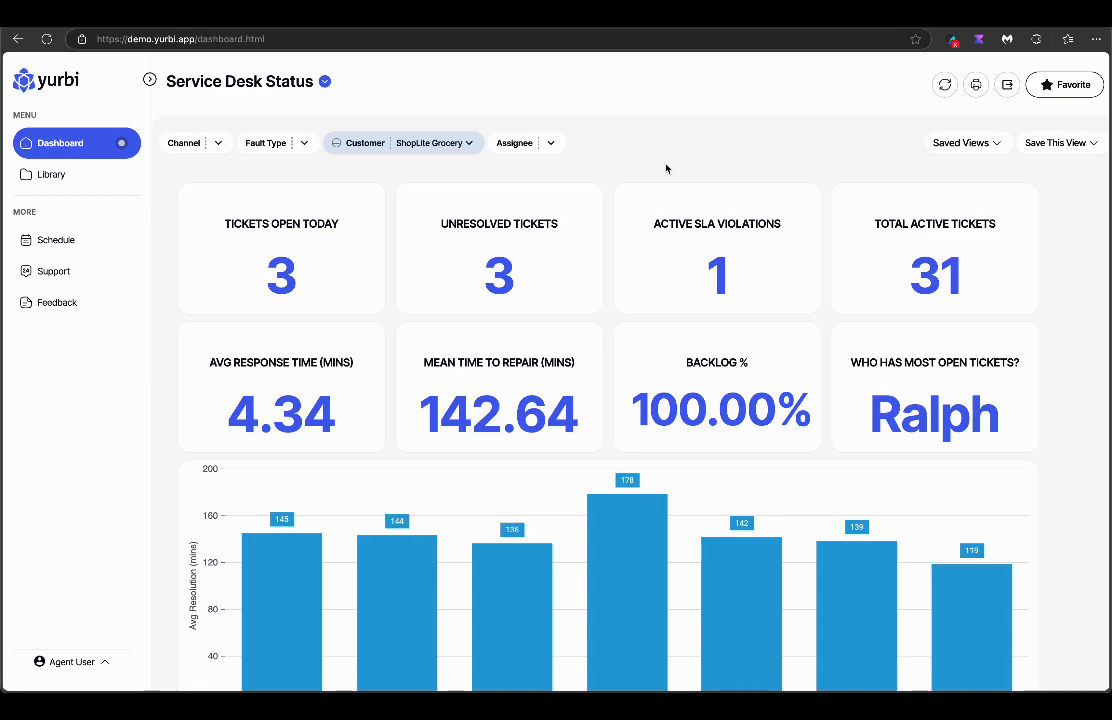
Switch to the Service Desk Trends dashboard and scroll through its charts.
left_click(324, 81)
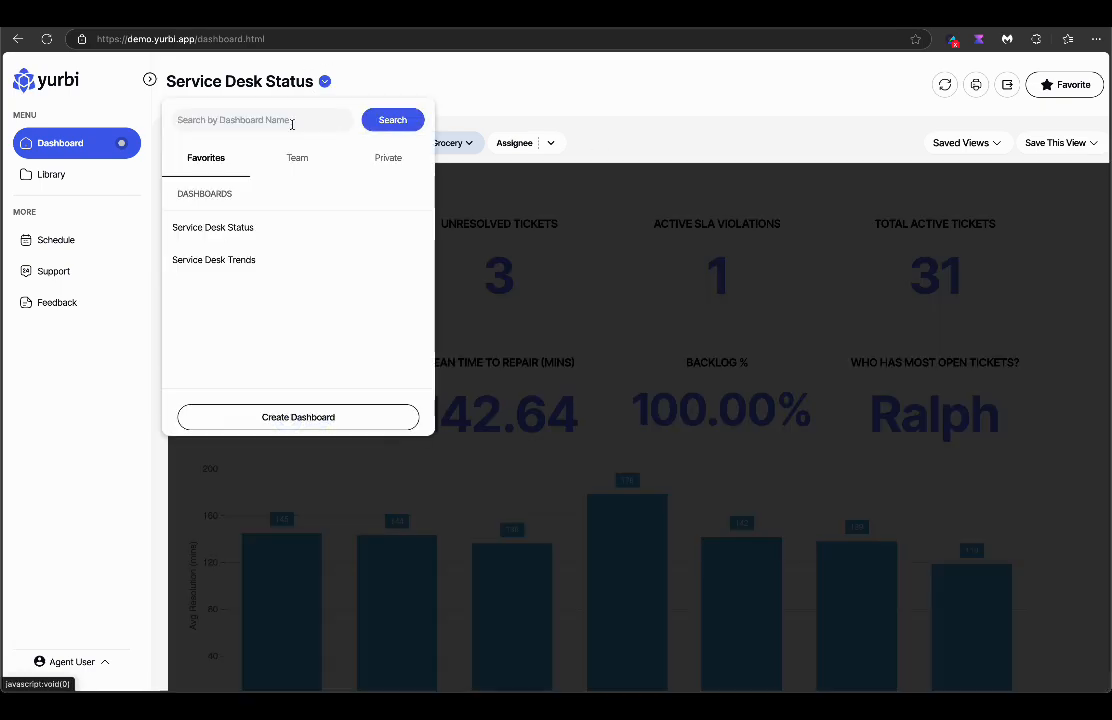
left_click(208, 258)
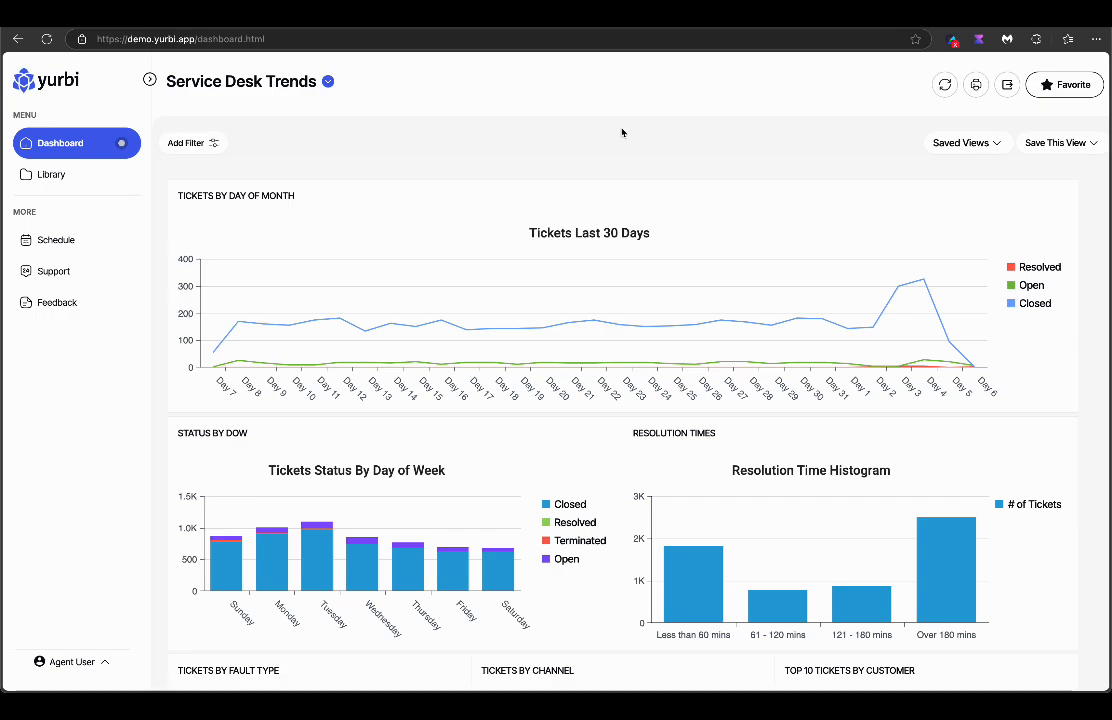
scroll(610, 303, "down", 3)
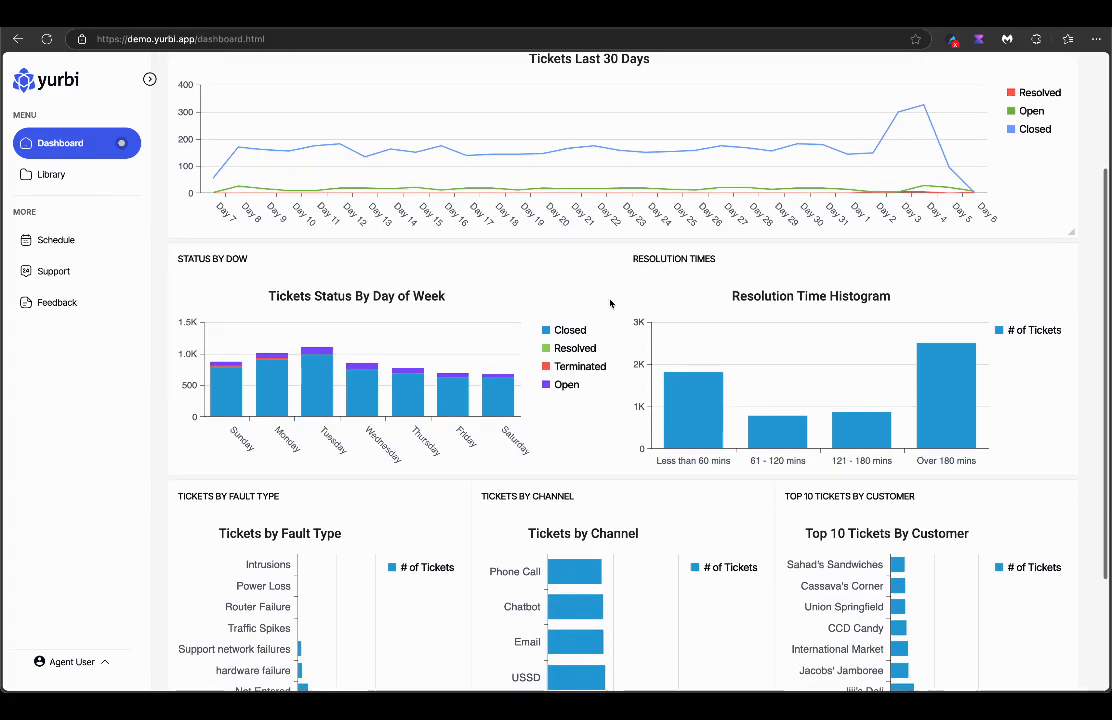
scroll(610, 303, "down", 3)
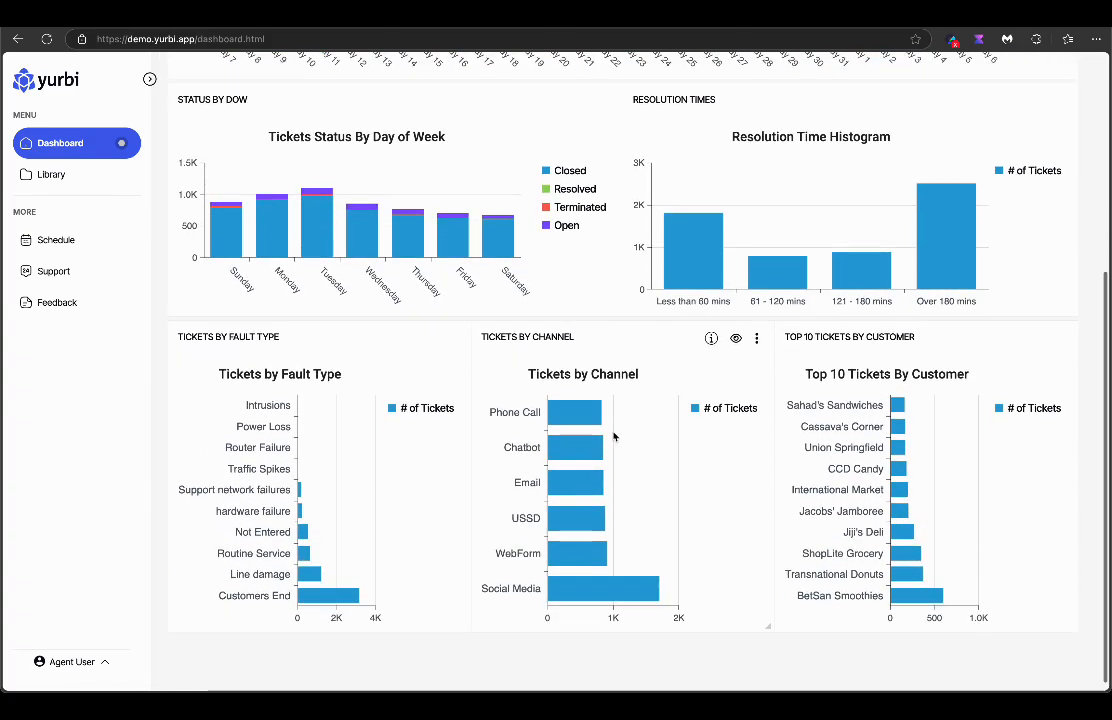
scroll(704, 308, "up", 6)
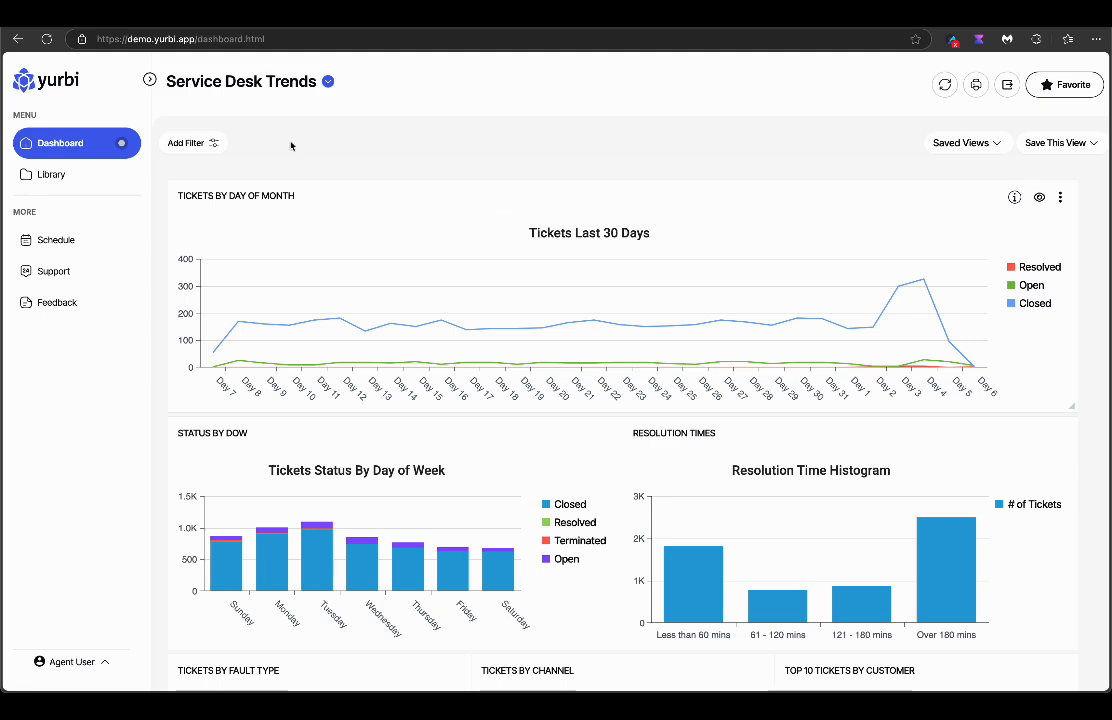
Review the Daily schedule options for the Resolution Time Histogram report, then return to Dashboard.
left_click(51, 177)
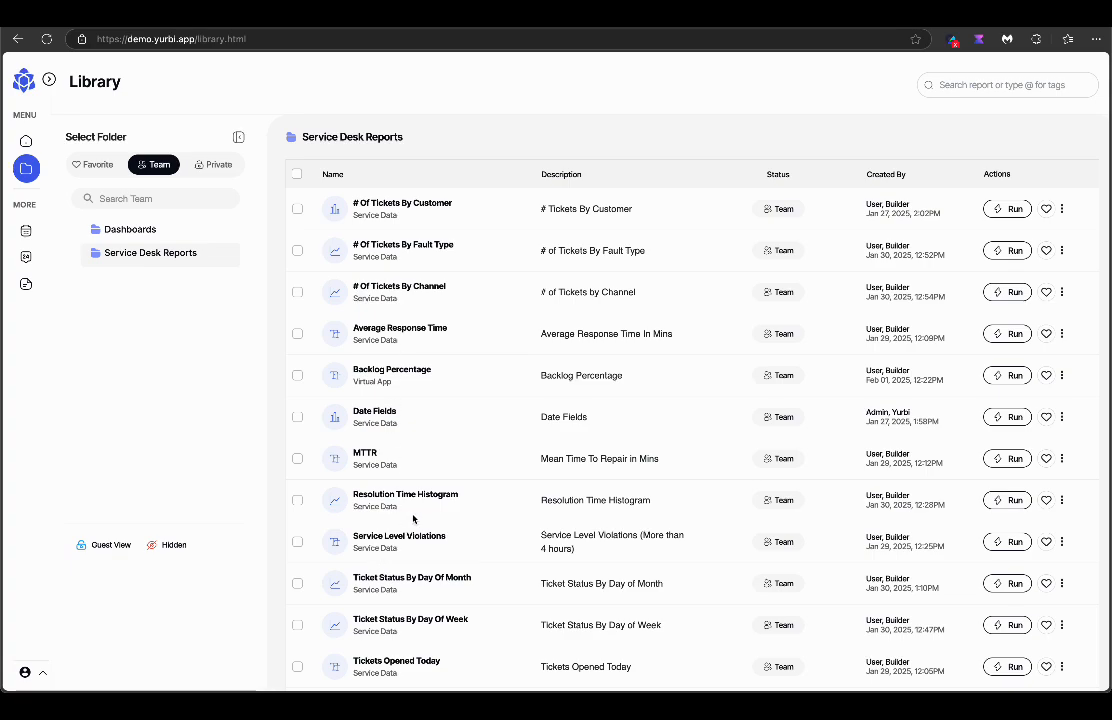
scroll(432, 533, "down", 1)
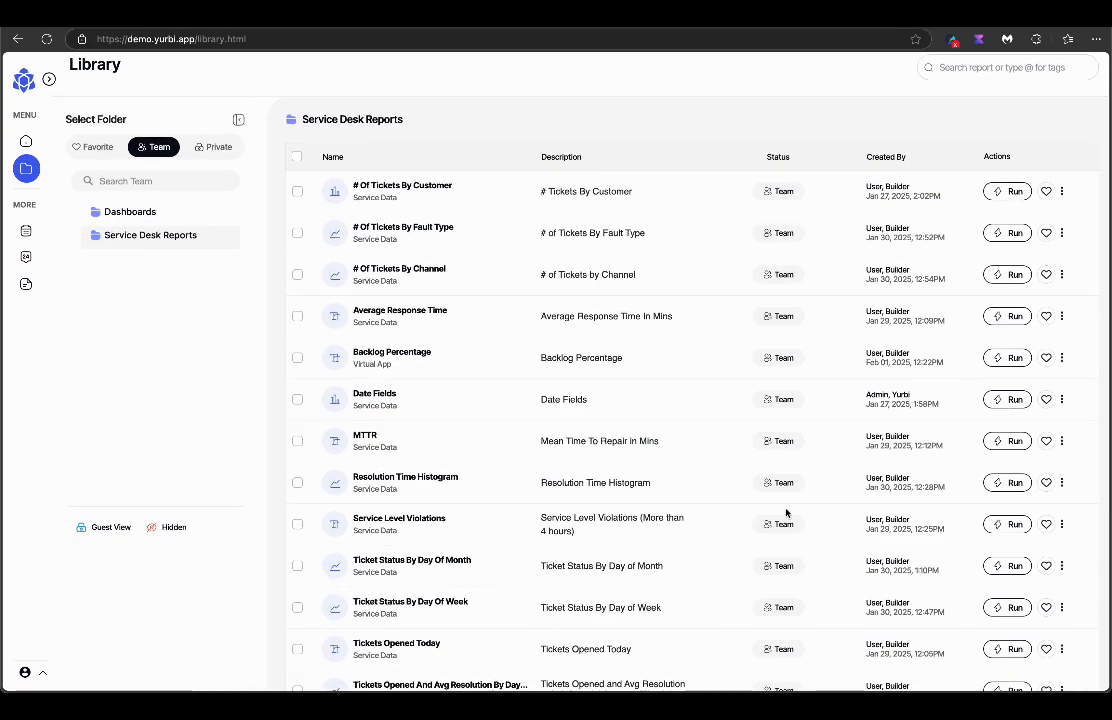
left_click(1062, 484)
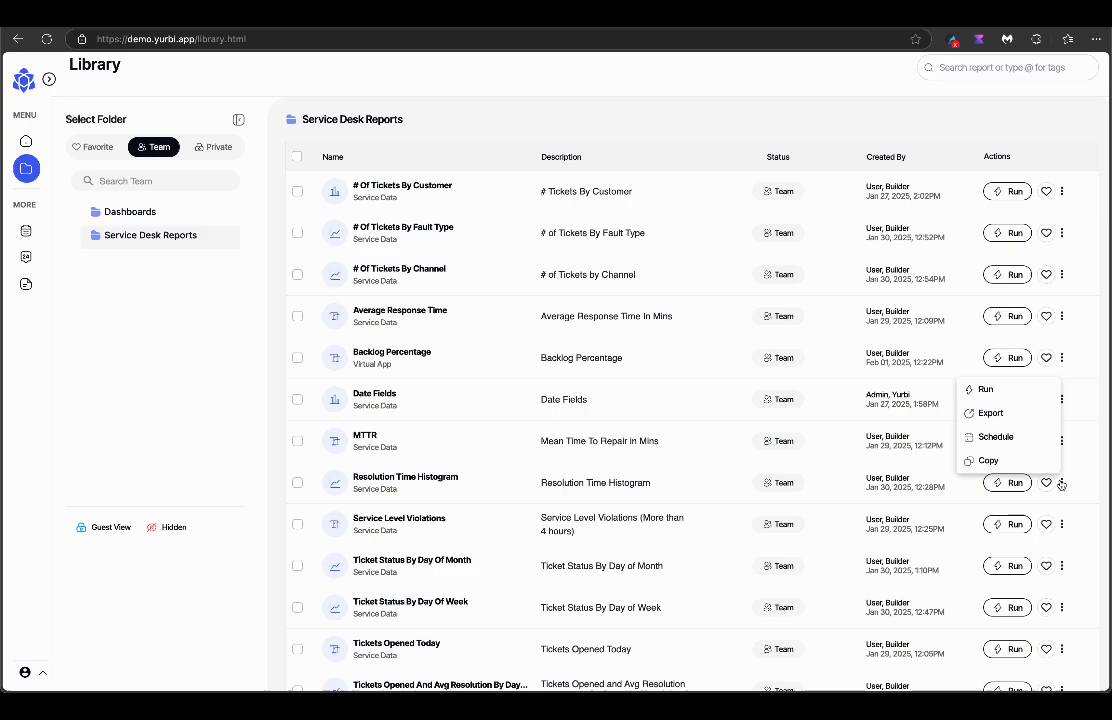
left_click(995, 438)
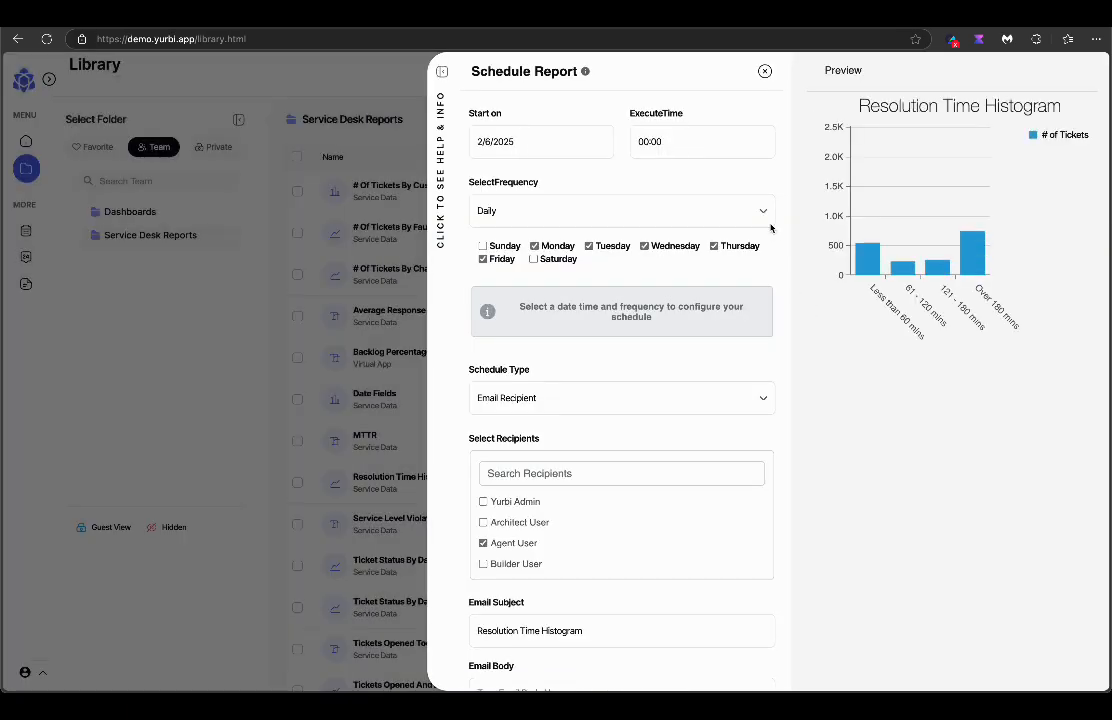
left_click(762, 214)
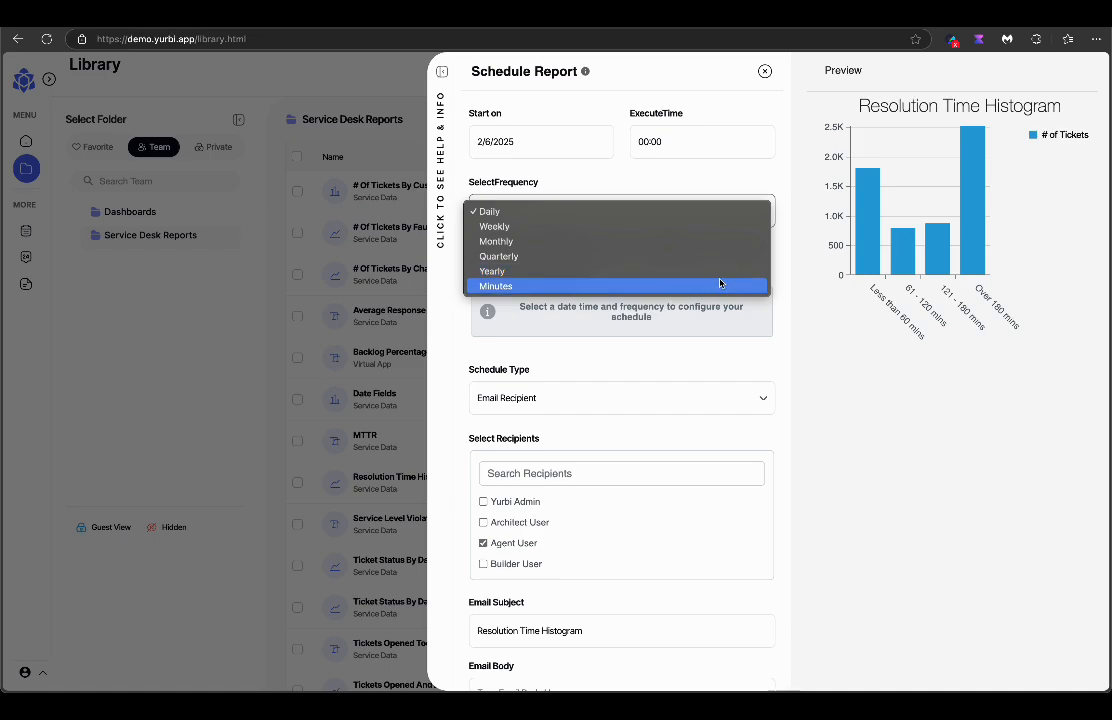
left_click(760, 183)
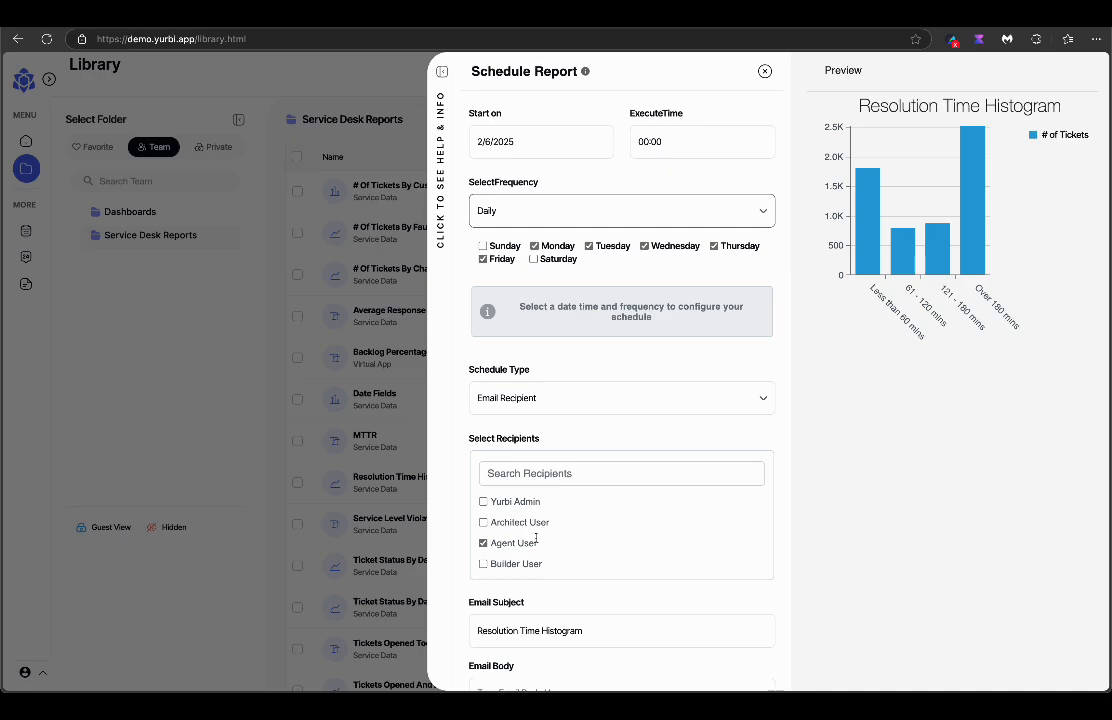
left_click(765, 71)
left_click(26, 141)
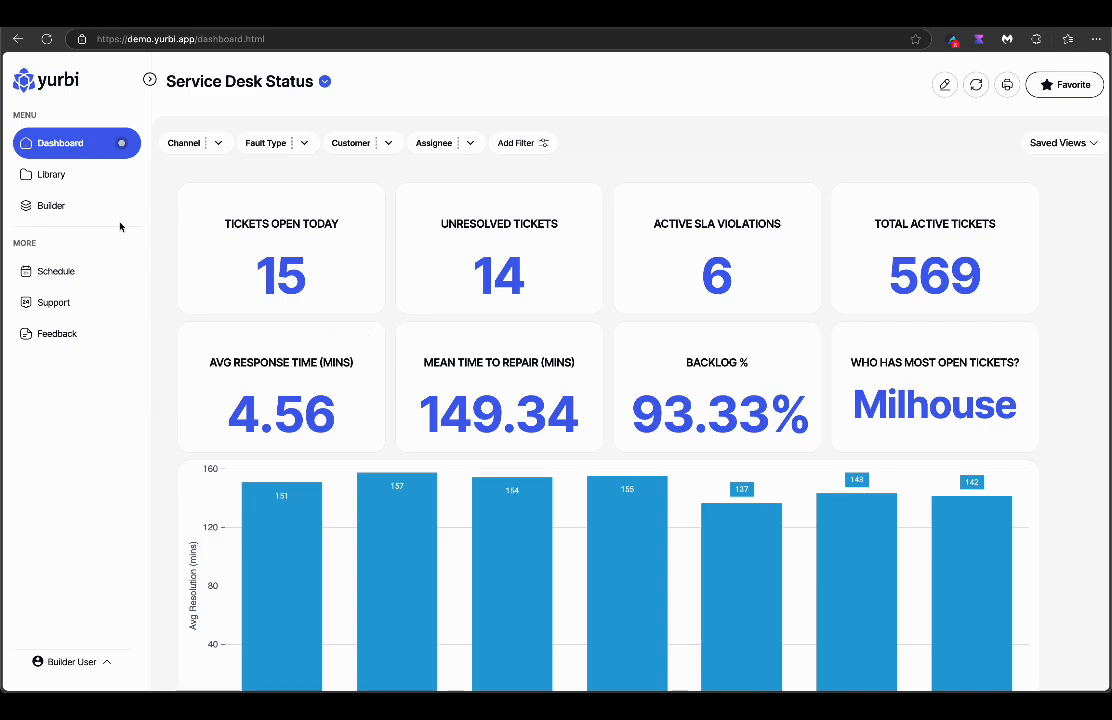
Start a new Builder report on the Service Desk Tickets app with report type Service Data.
left_click(51, 207)
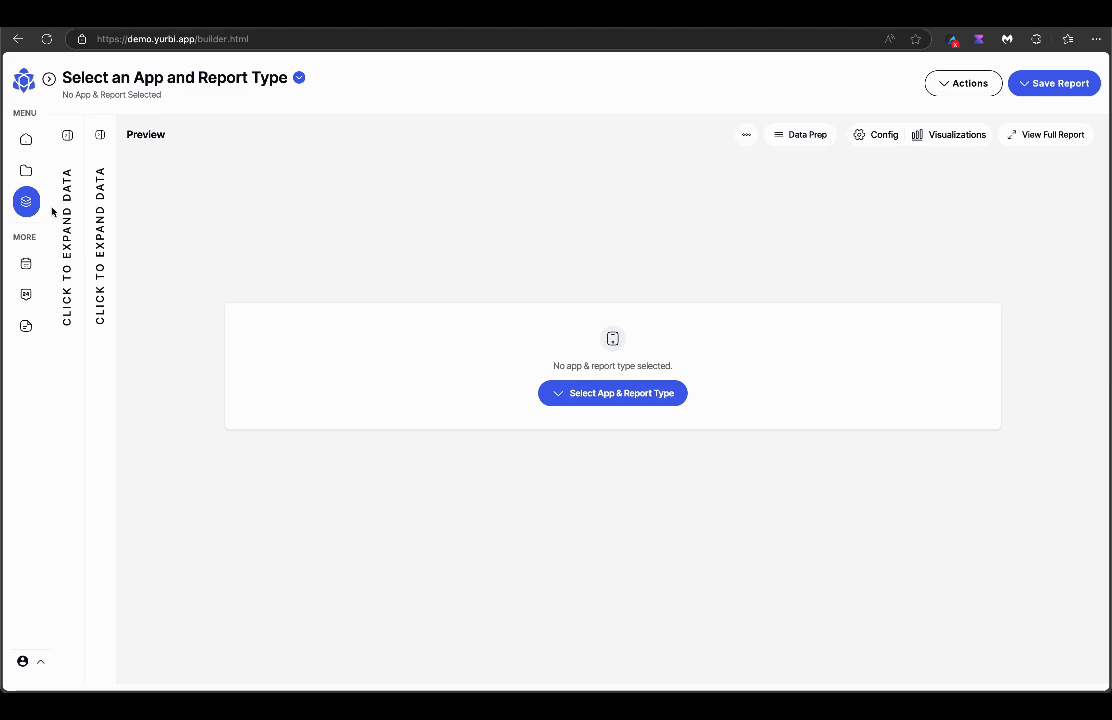
left_click(297, 81)
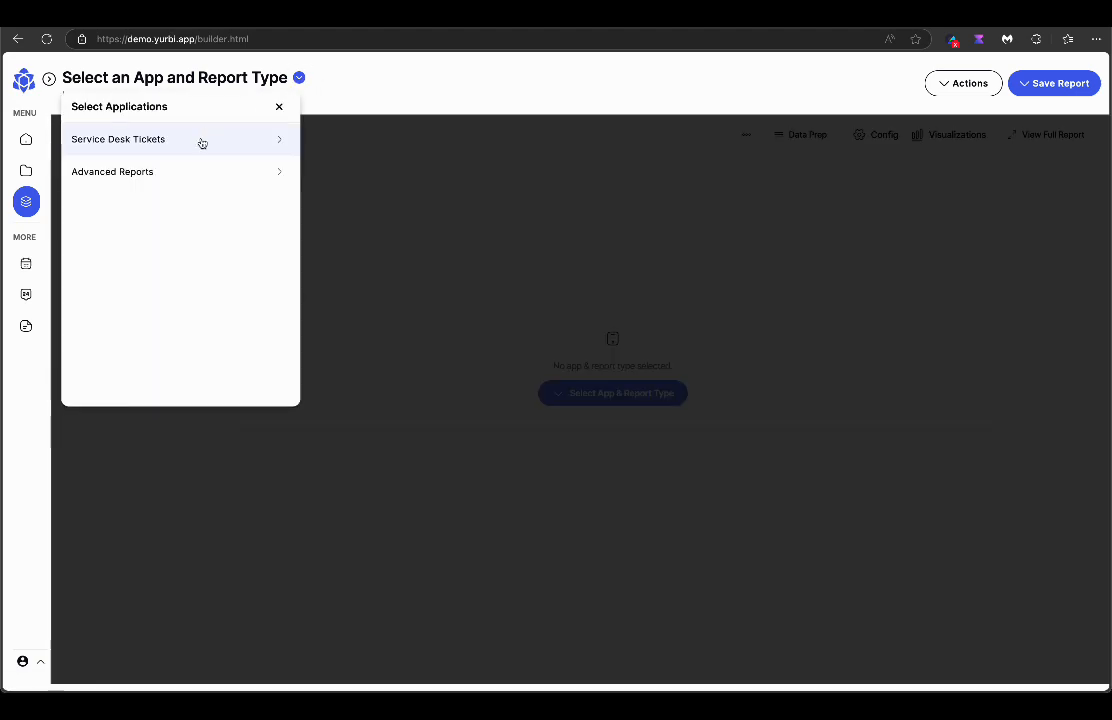
left_click(202, 141)
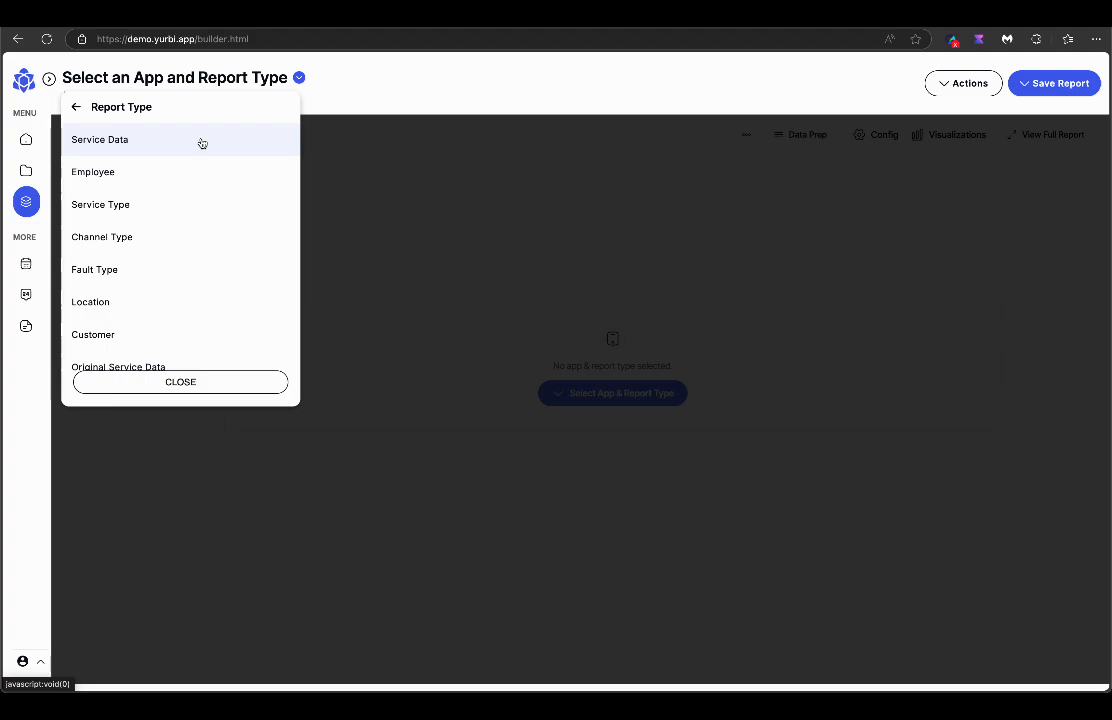
left_click(76, 107)
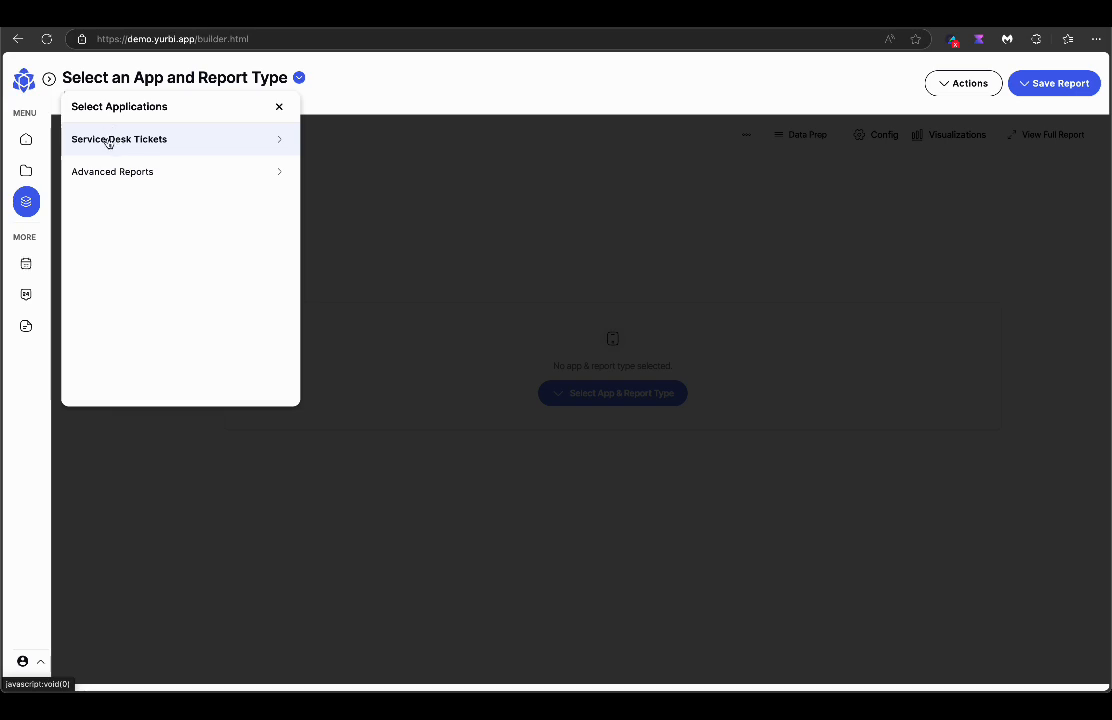
left_click(112, 144)
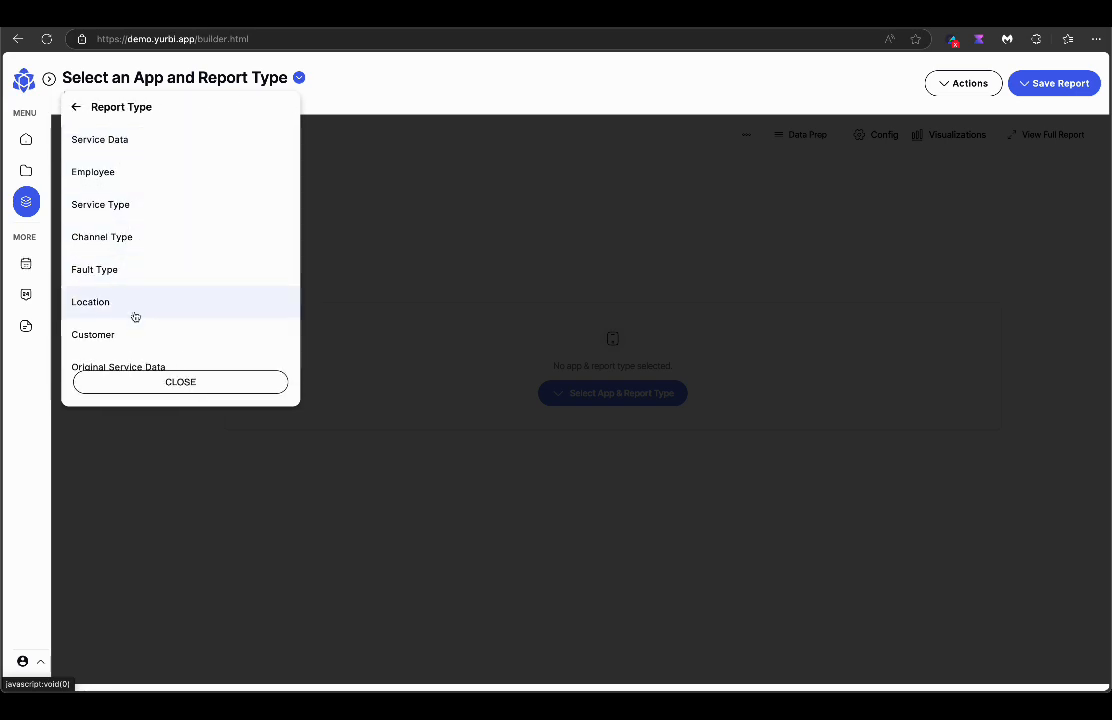
left_click(112, 143)
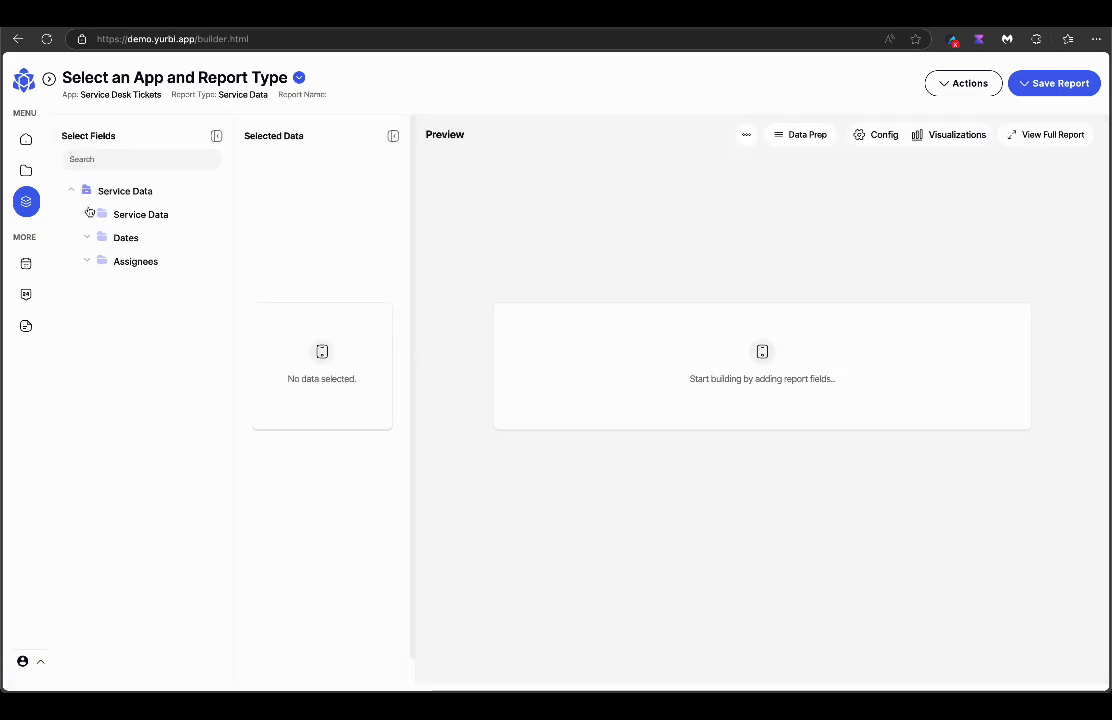
Add Ticket ID, Customer and Fault Type from the Service Data folder to the report.
left_click(89, 216)
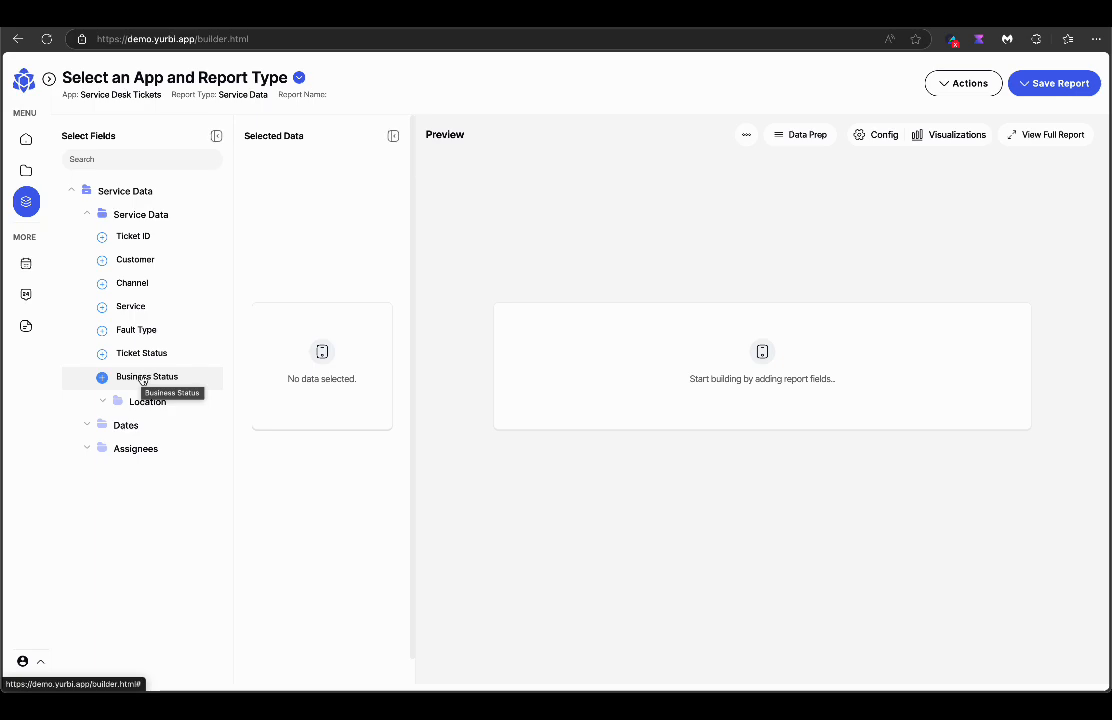
left_click(102, 238)
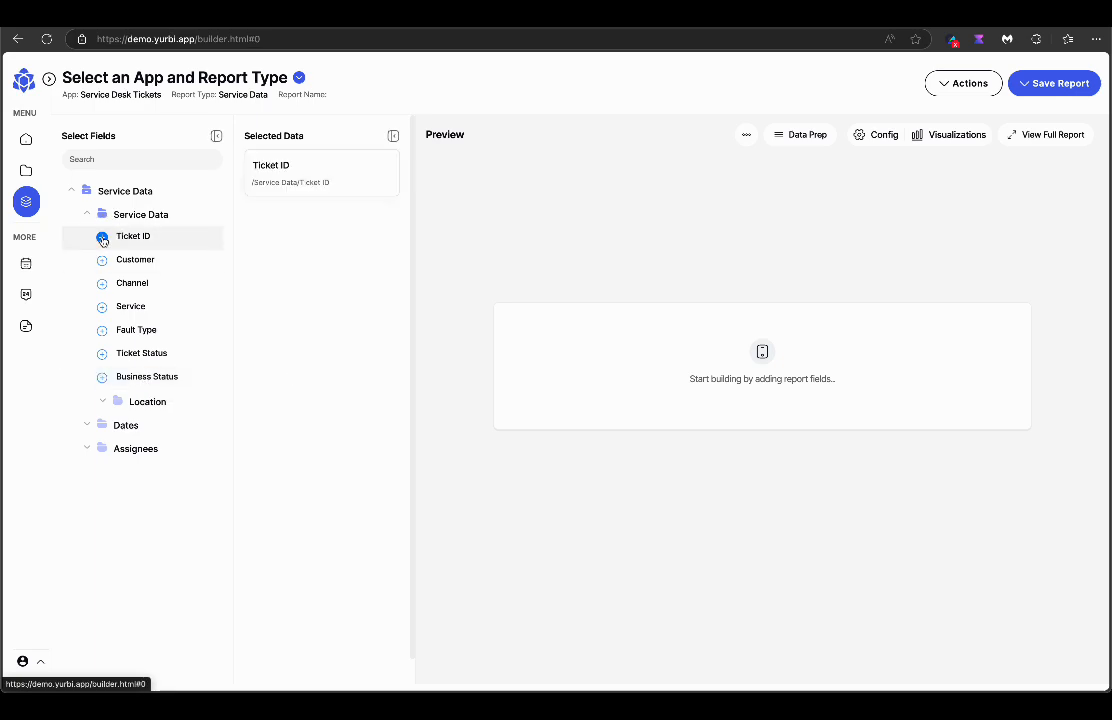
left_click(102, 260)
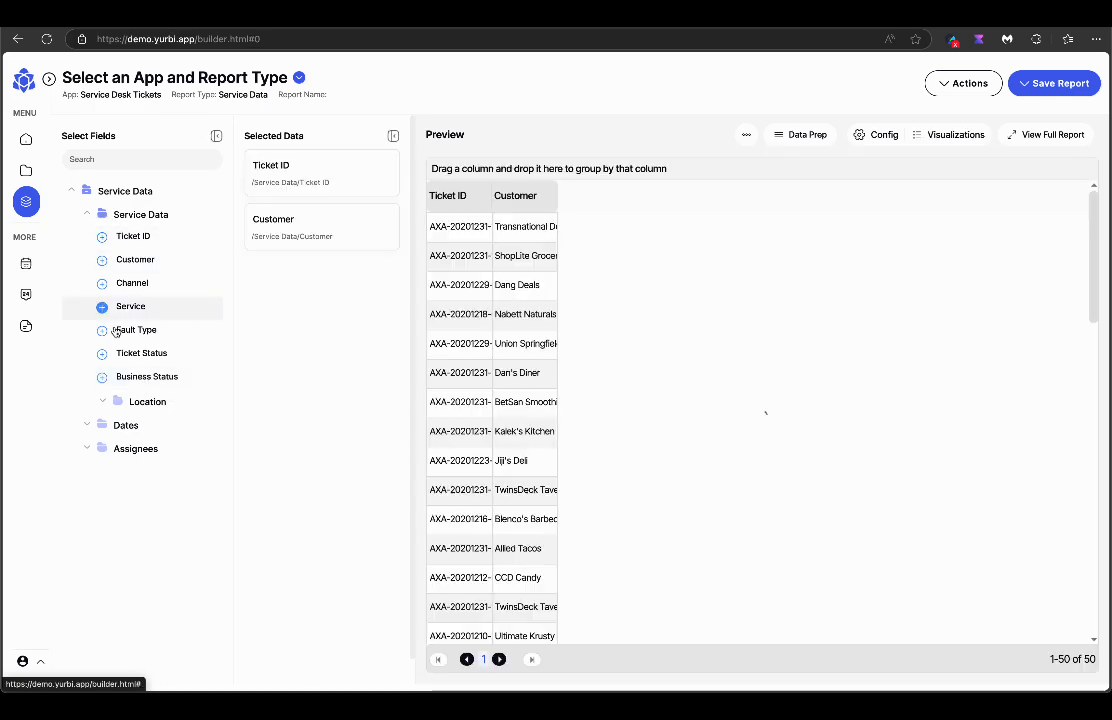
left_click(102, 330)
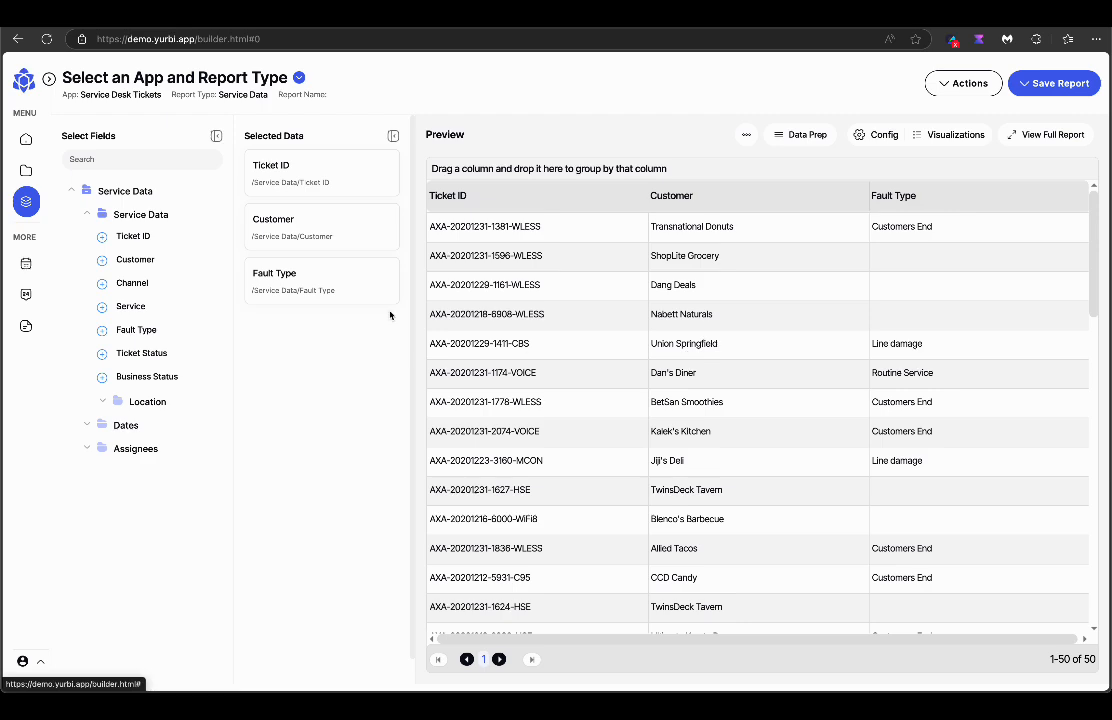
Give Ticket ID an Aggregate count formula.
left_click(378, 170)
left_click(321, 300)
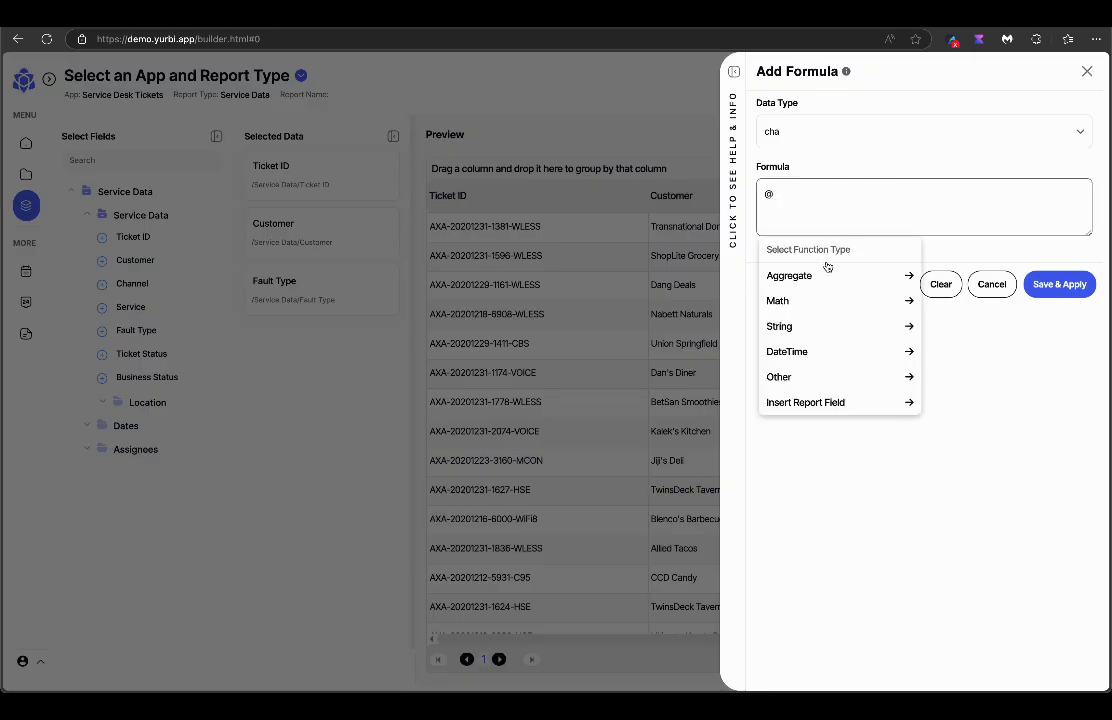
left_click(826, 274)
left_click(773, 329)
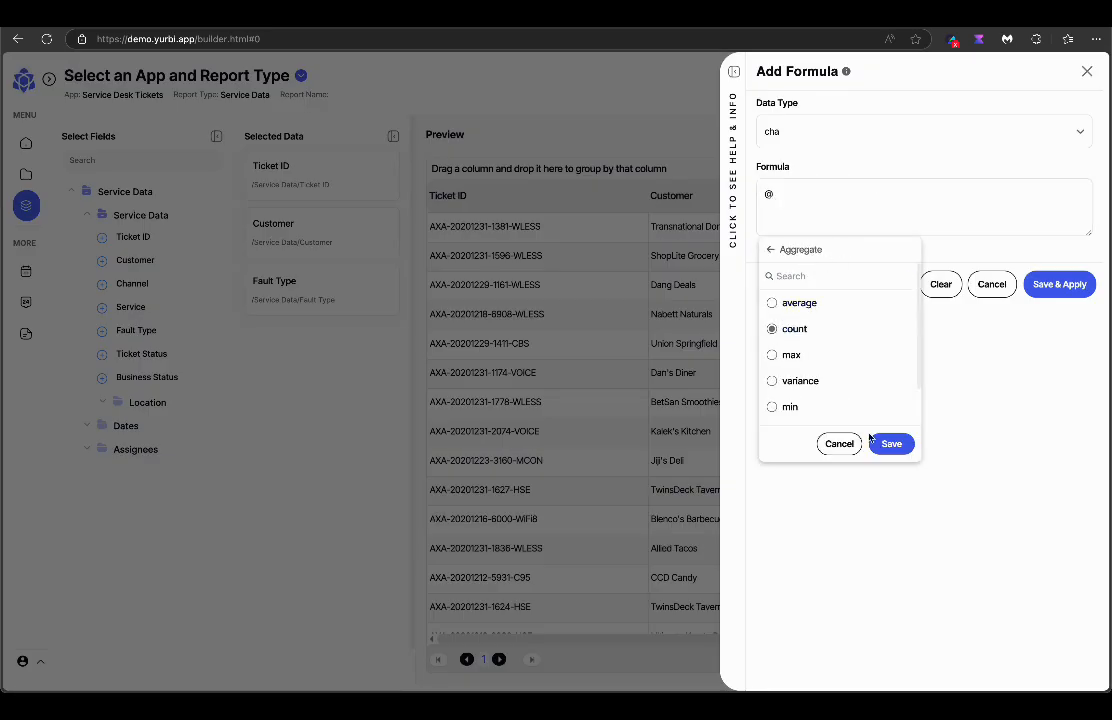
left_click(889, 445)
left_click(1050, 283)
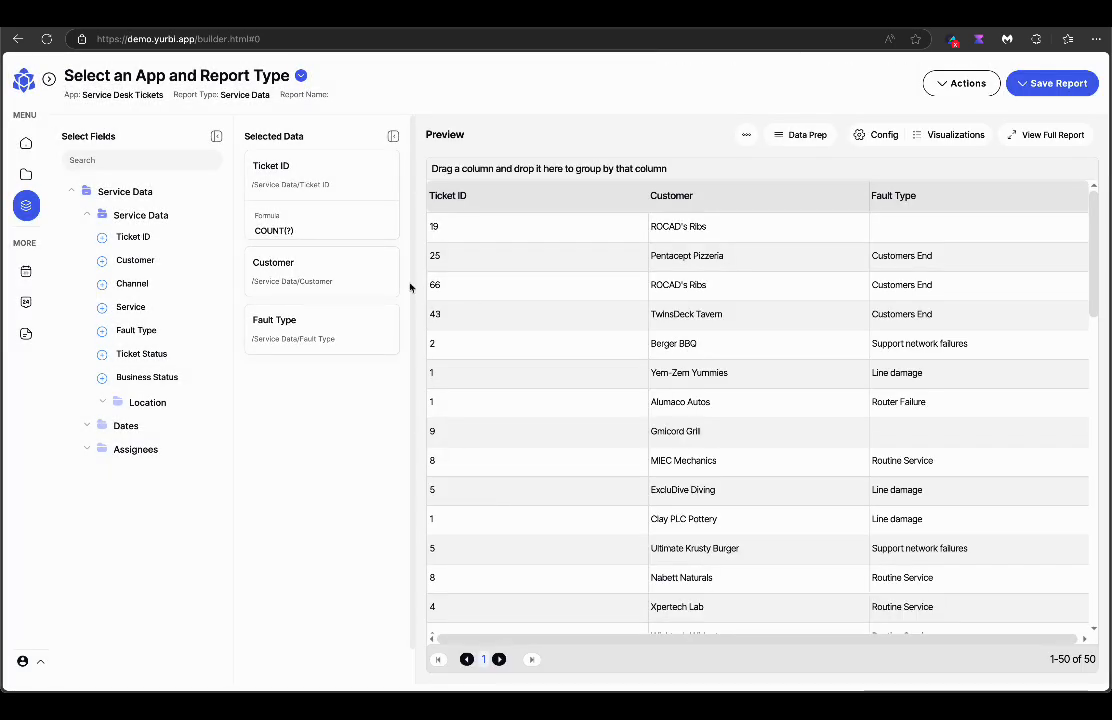
Sort the Ticket ID counts descending and hide the Fault Type column.
left_click(388, 267)
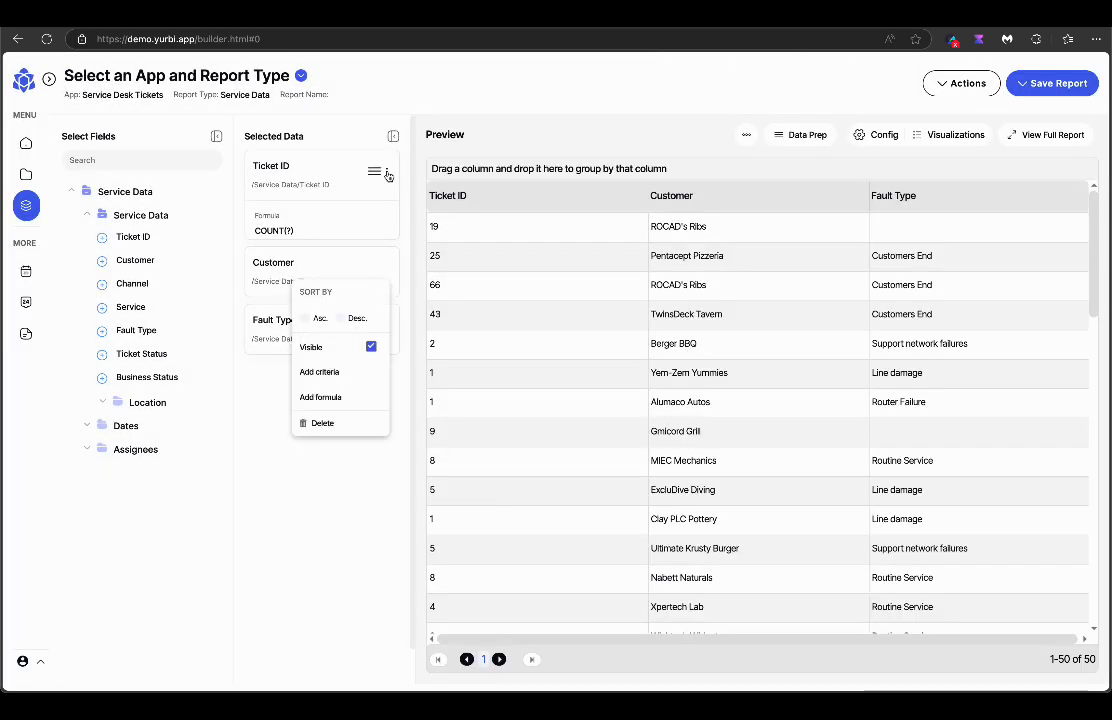
left_click(388, 175)
left_click(350, 222)
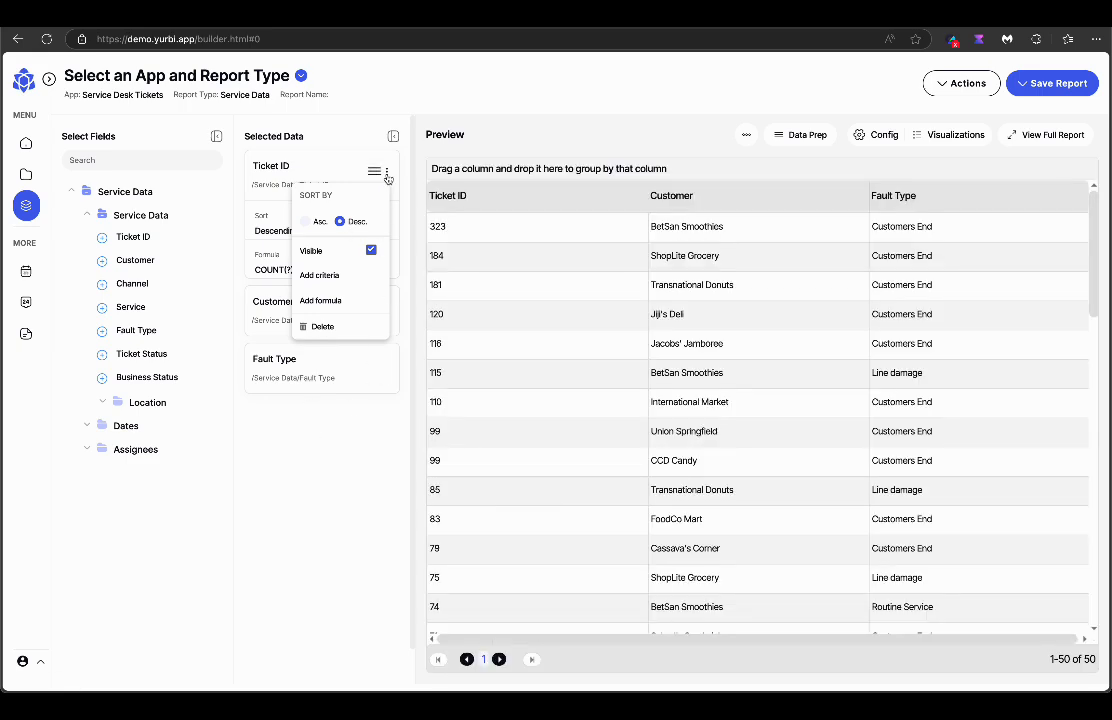
left_click(376, 172)
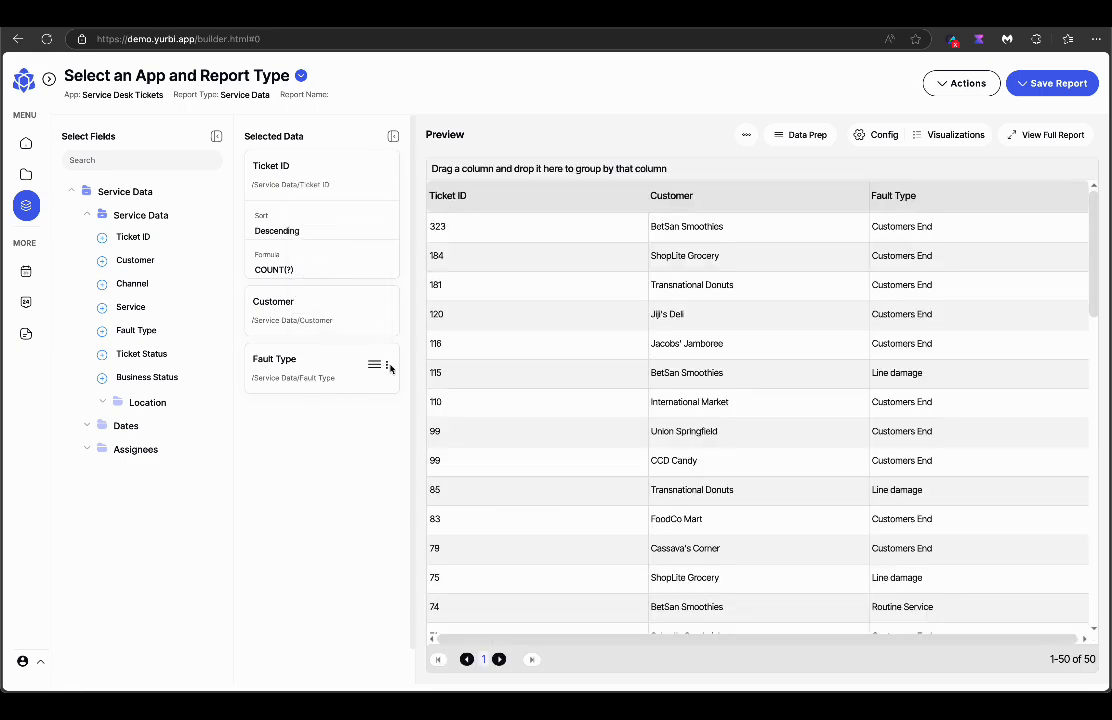
left_click(388, 367)
left_click(372, 441)
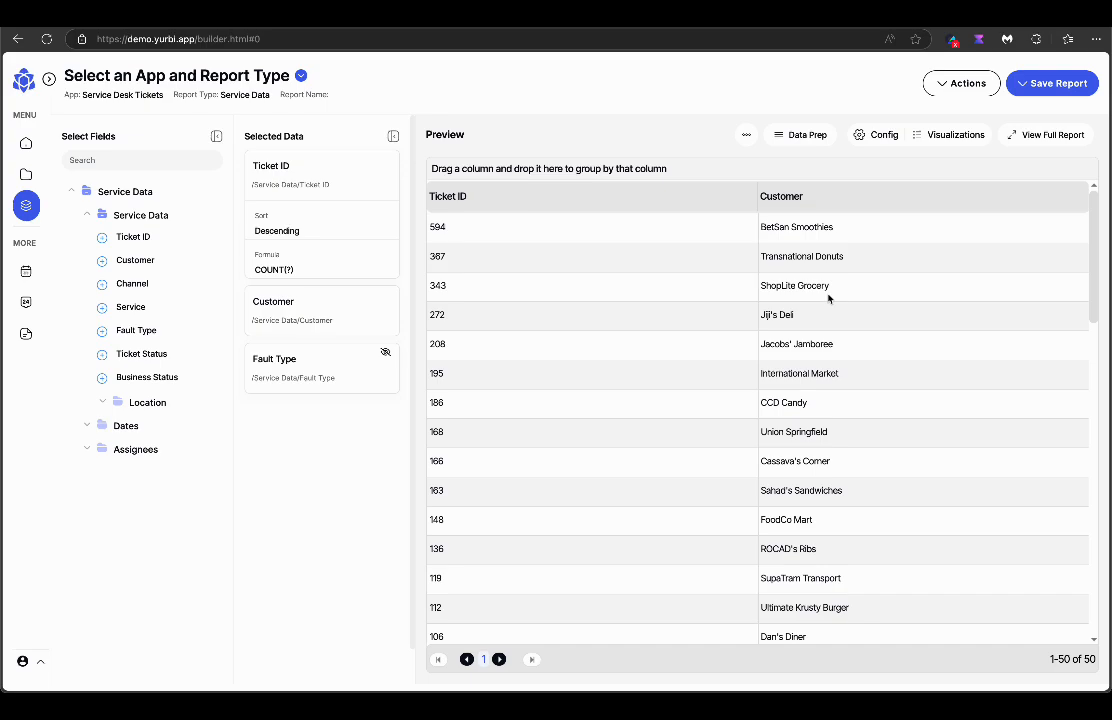
Make the preview a column chart titled 'Top Customer' with Ticket ID as the value series.
left_click(949, 138)
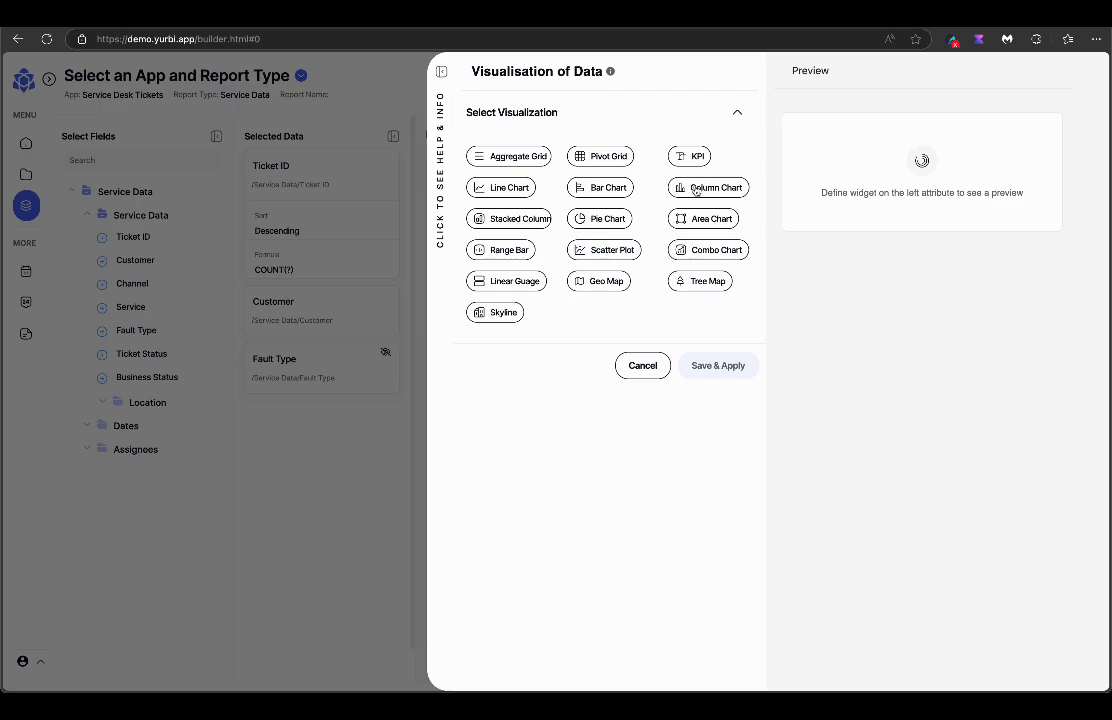
left_click(697, 189)
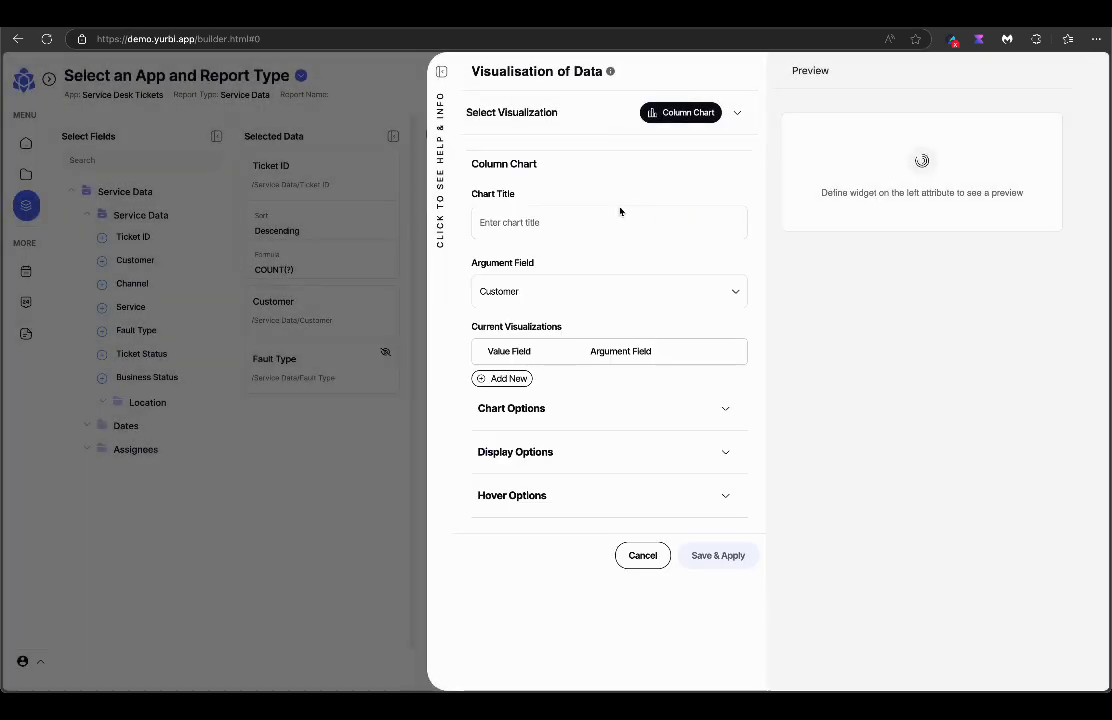
left_click(586, 228)
type("Top Customer")
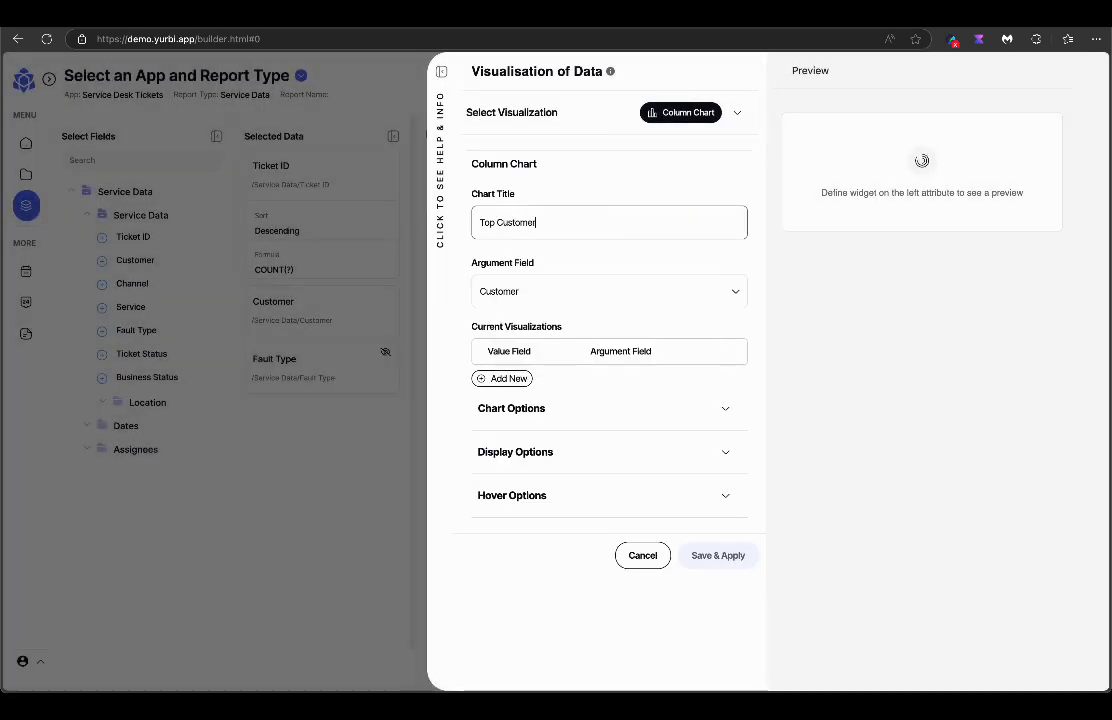
left_click(480, 377)
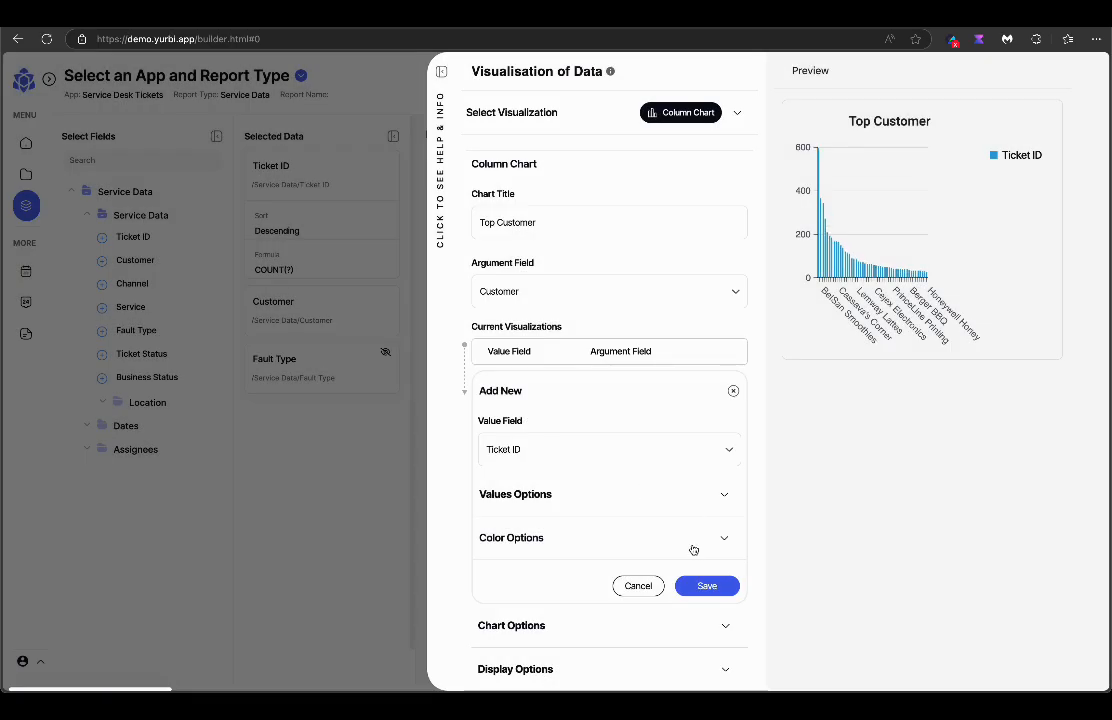
left_click(707, 585)
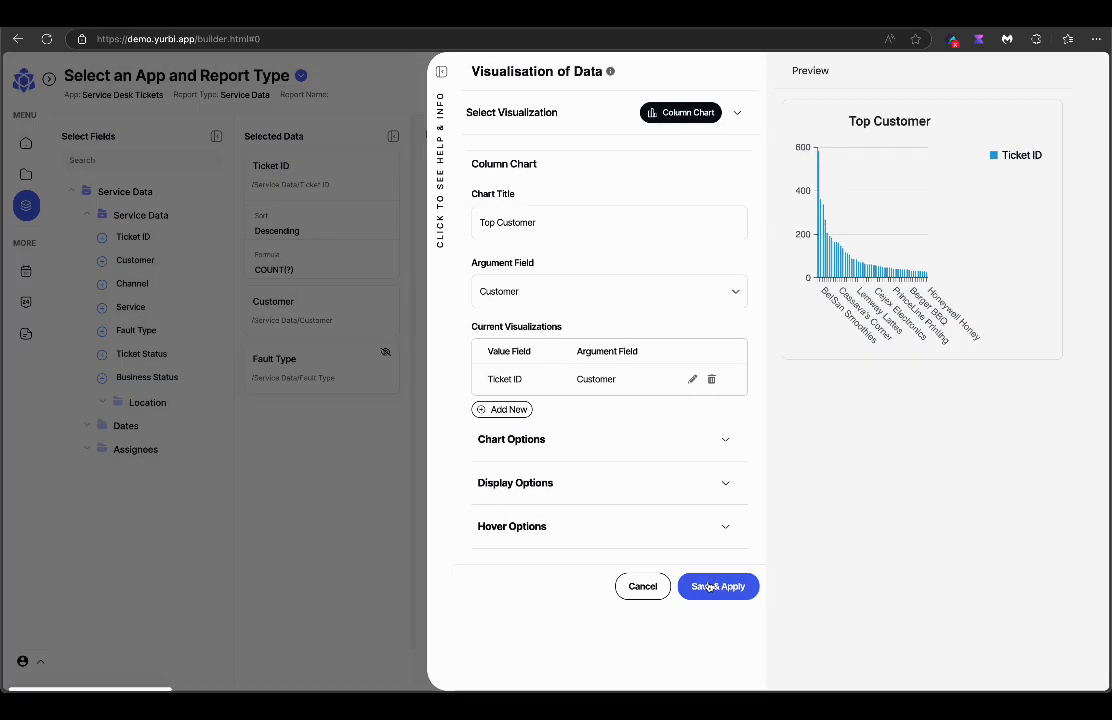
left_click(713, 586)
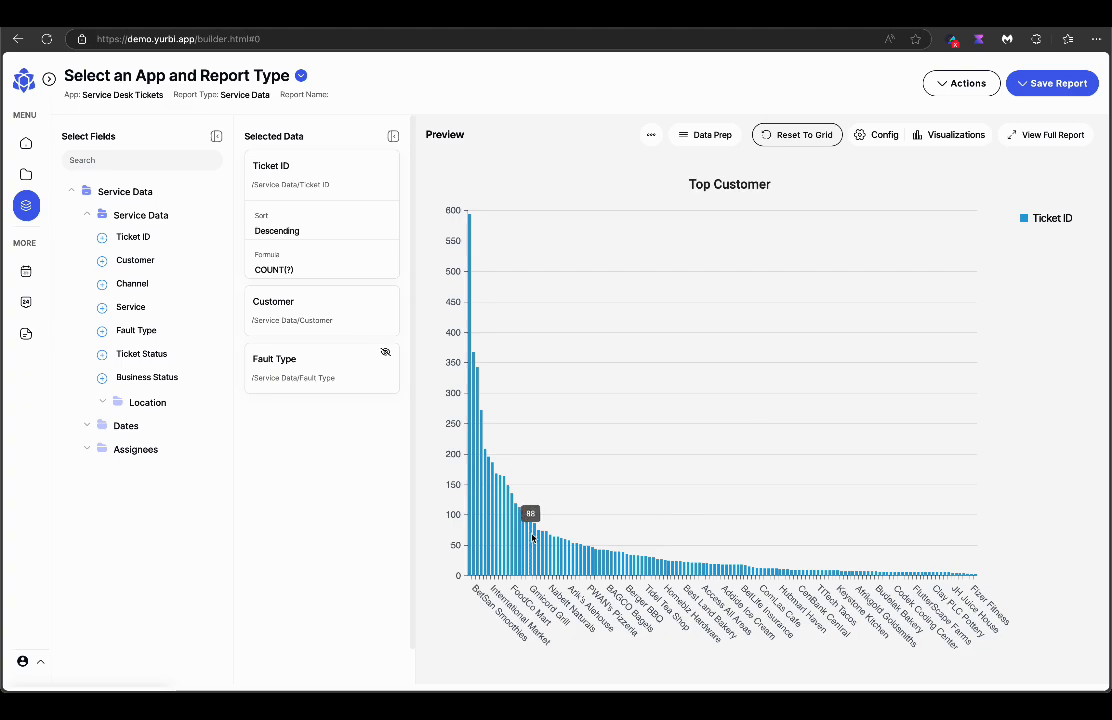
Apply a Top N limit of 10 rows so only ten customers are charted.
left_click(706, 134)
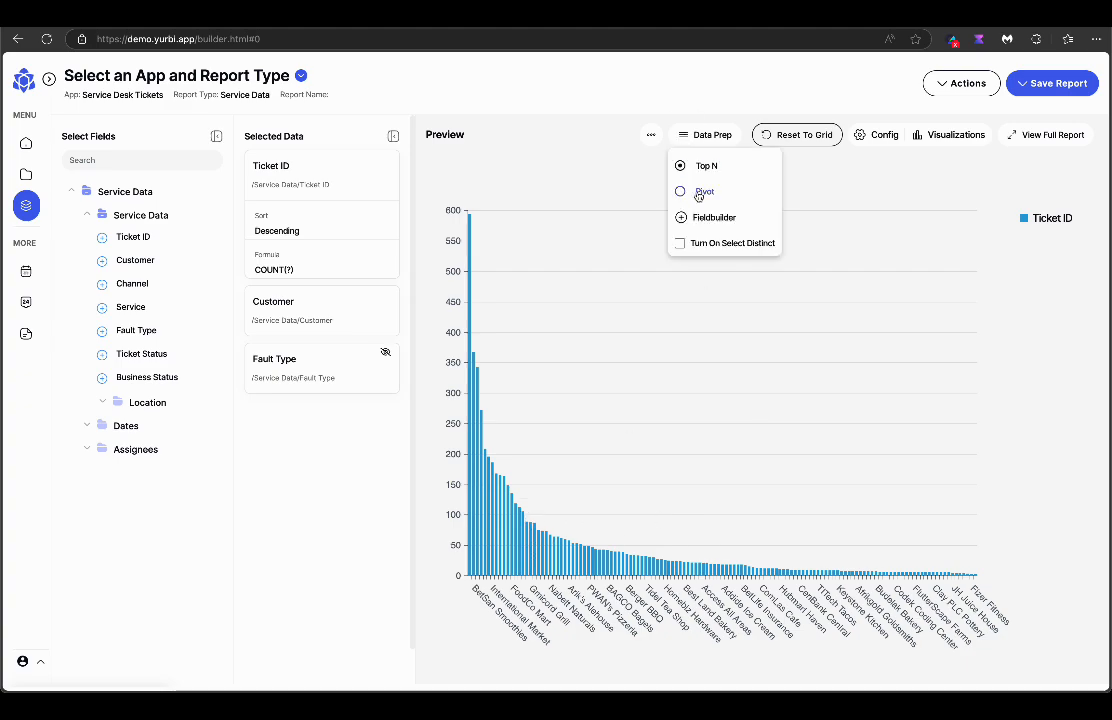
left_click(705, 168)
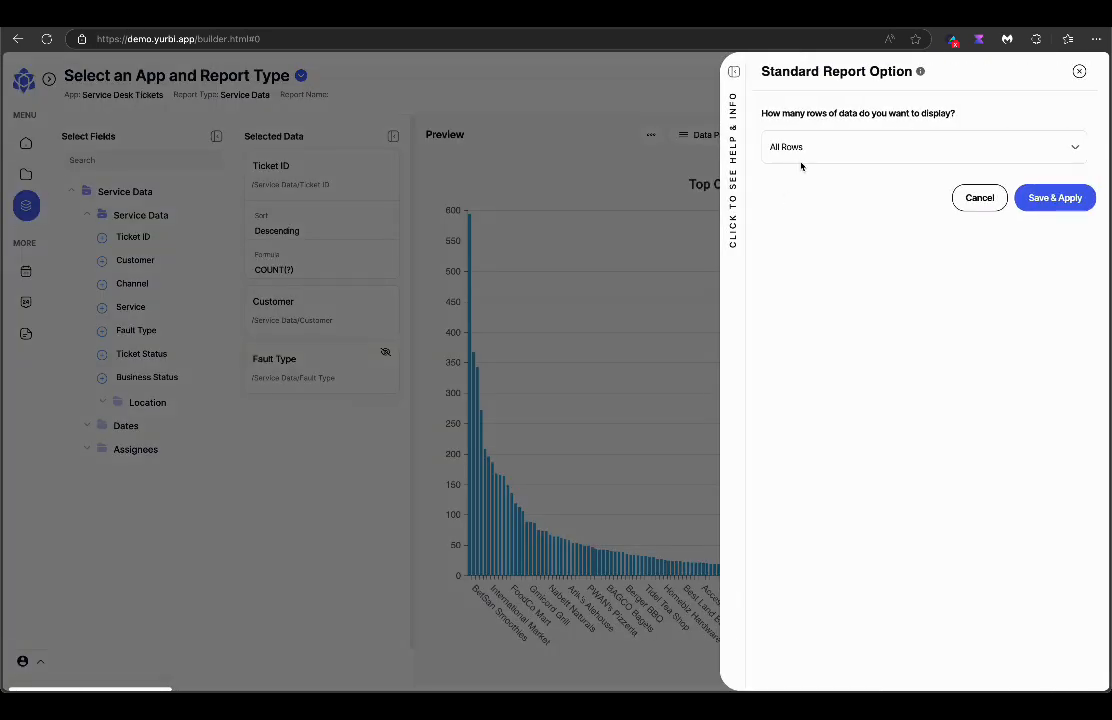
left_click(801, 150)
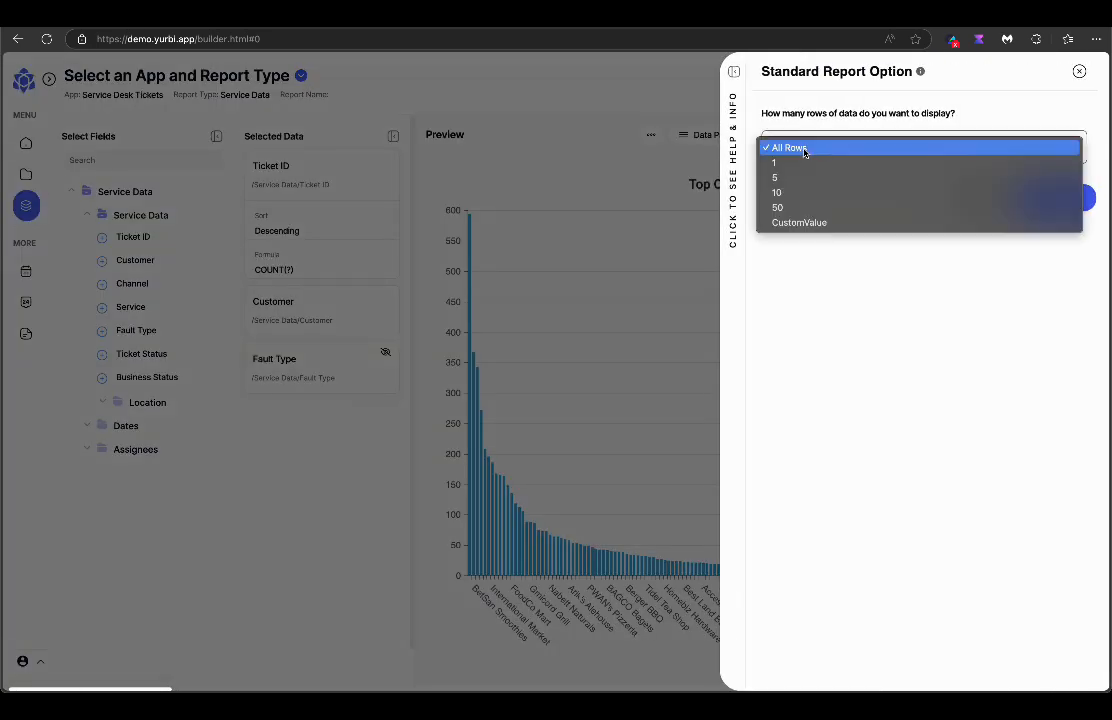
left_click(793, 193)
left_click(1037, 199)
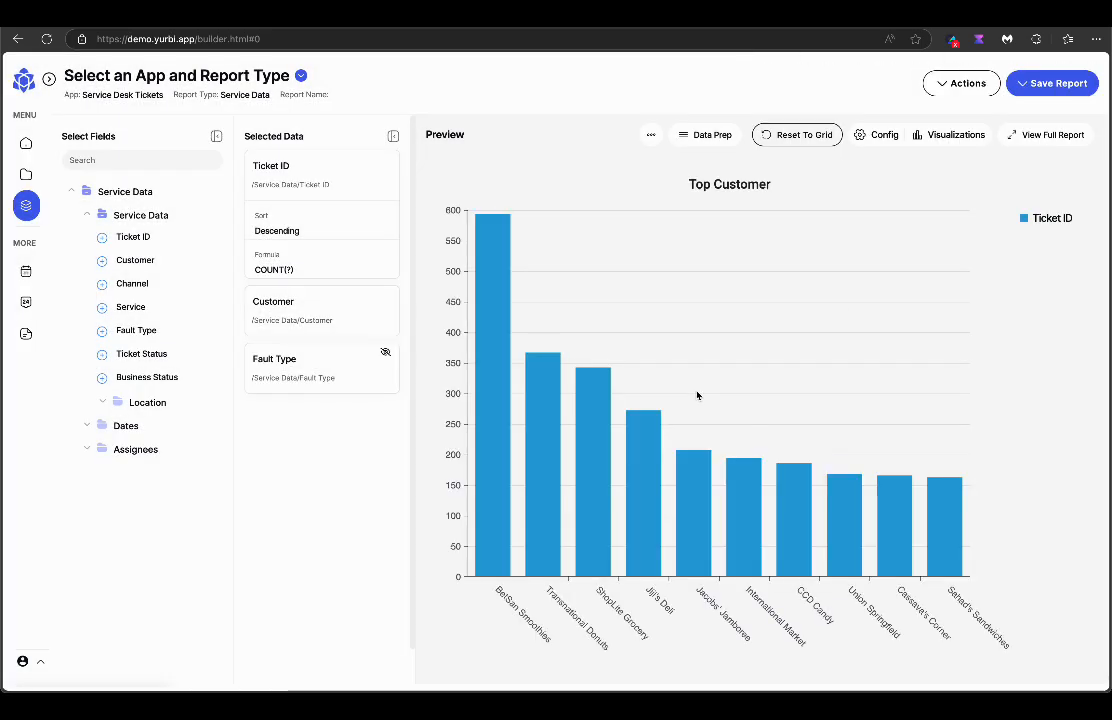
Begin saving the report, then cancel the Create Report panel.
left_click(1019, 86)
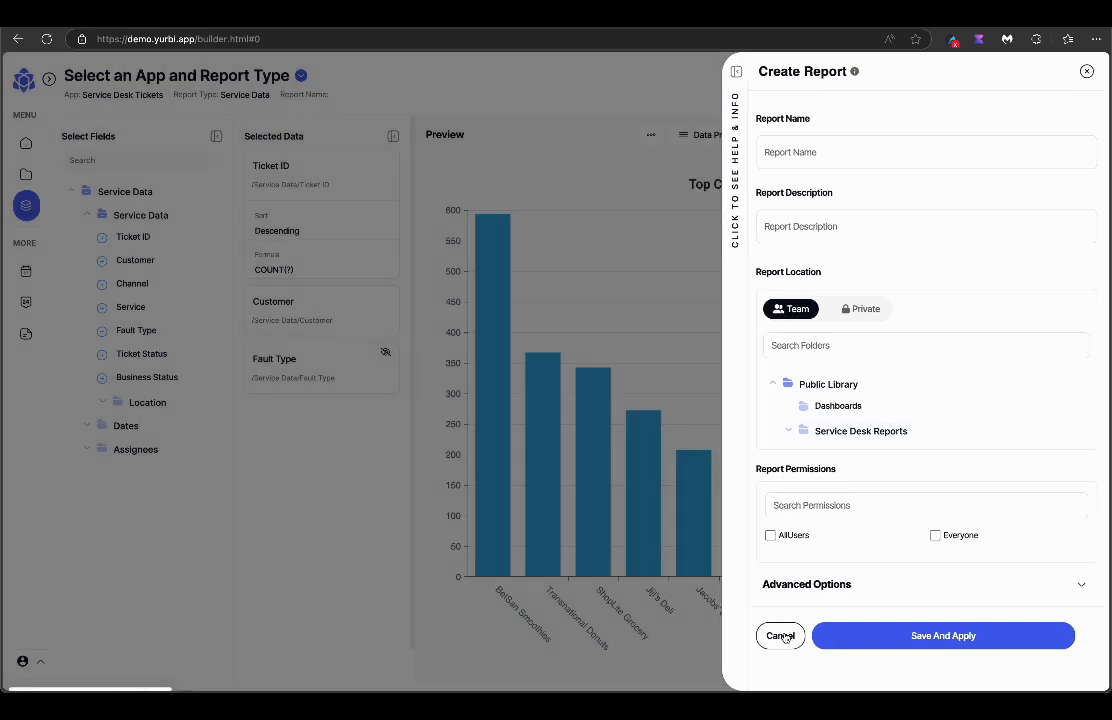
left_click(780, 636)
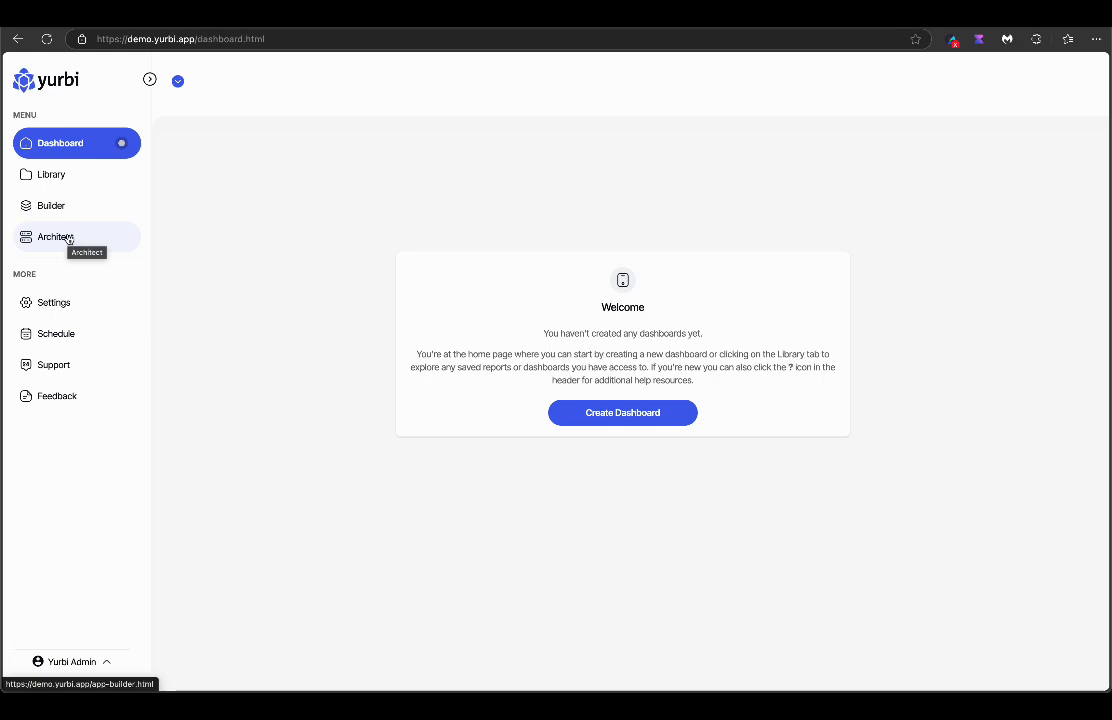
Open Settings, look over the Onboarding checklist, then view the Integrations list.
left_click(57, 306)
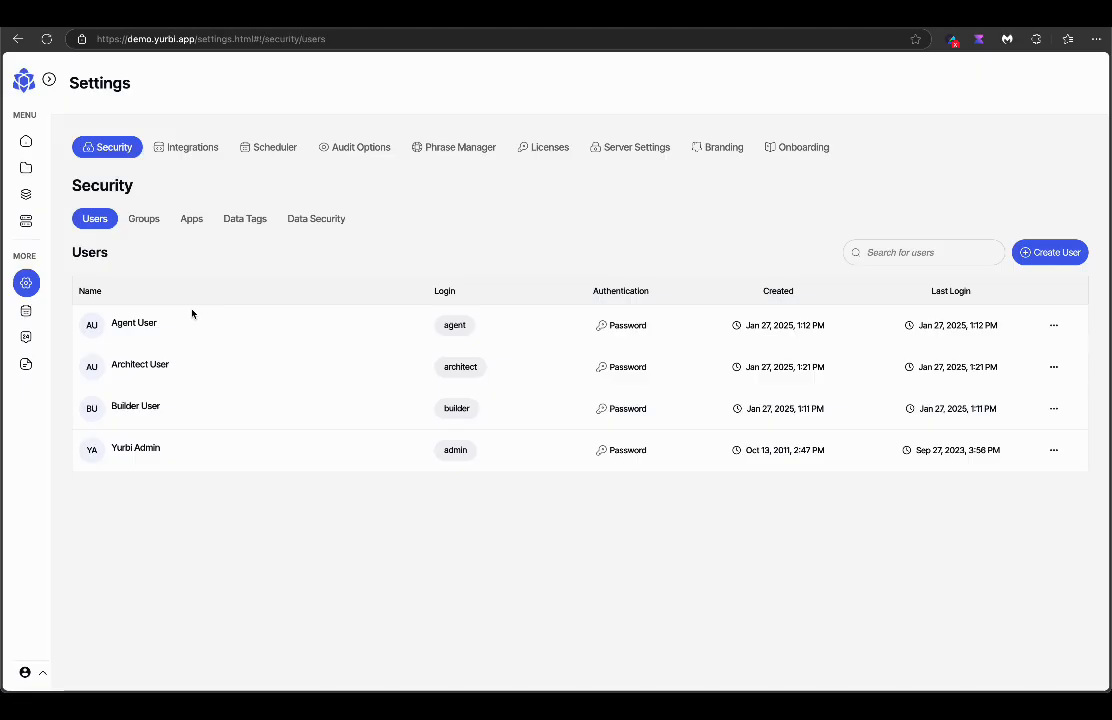
left_click(806, 151)
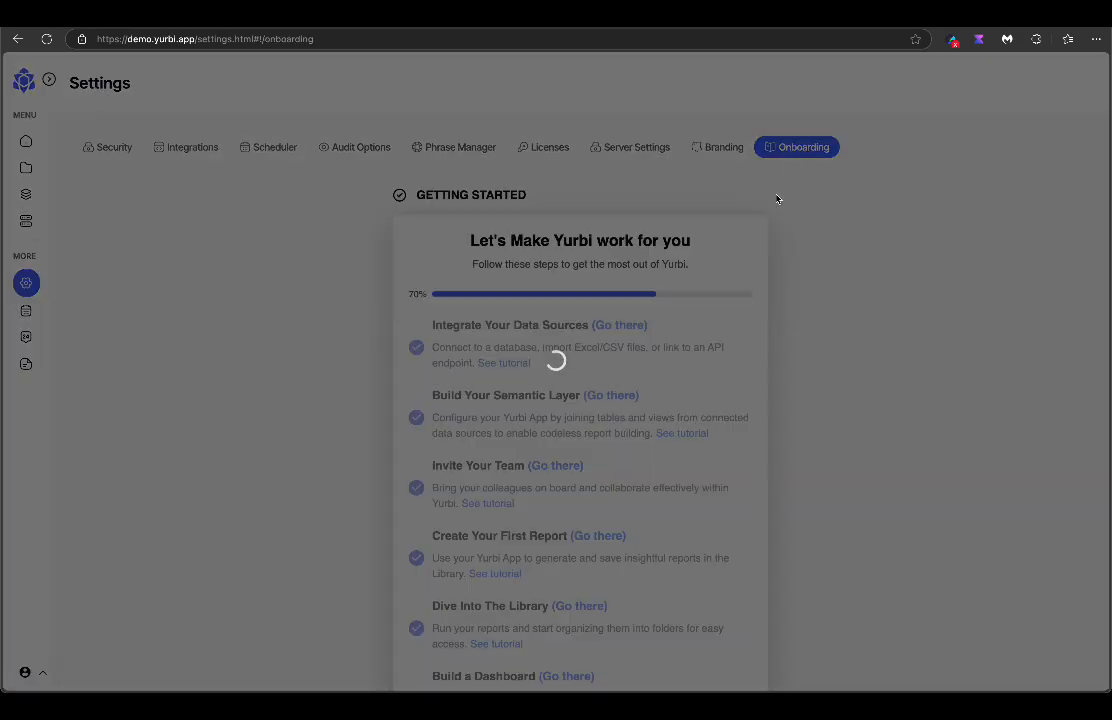
scroll(568, 436, "down", 3)
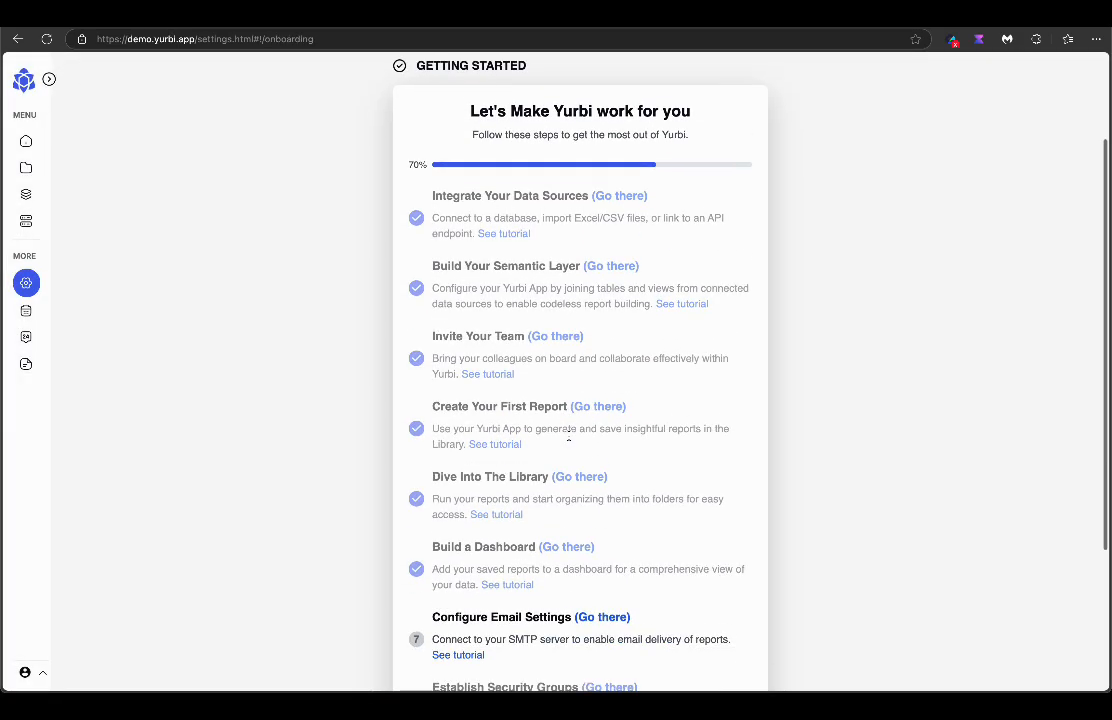
scroll(568, 436, "up", 3)
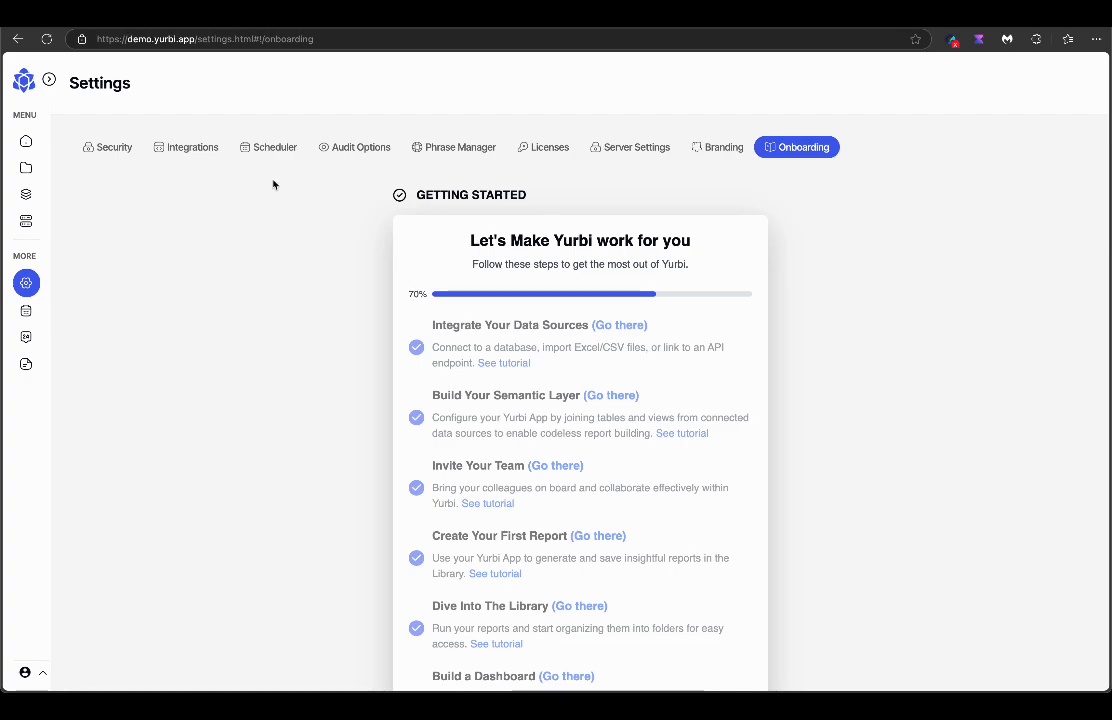
left_click(193, 150)
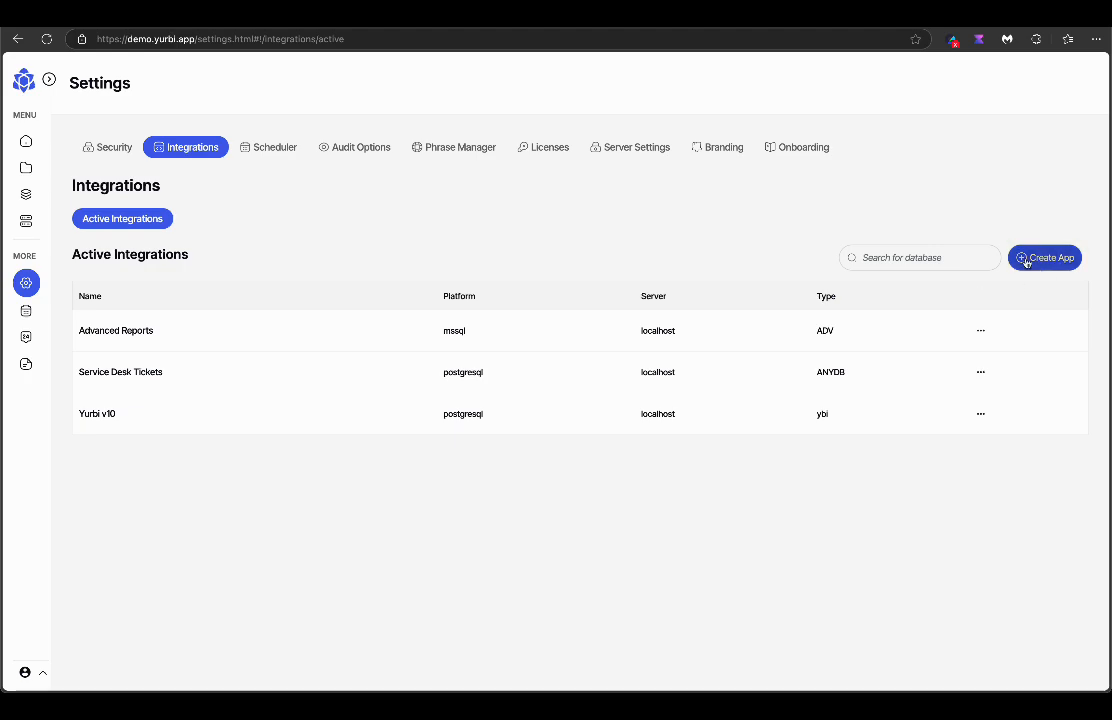
Preview the new-app options, then view the Architect's App List with Service Desk Tickets (postgresql, ANYDB).
left_click(1024, 259)
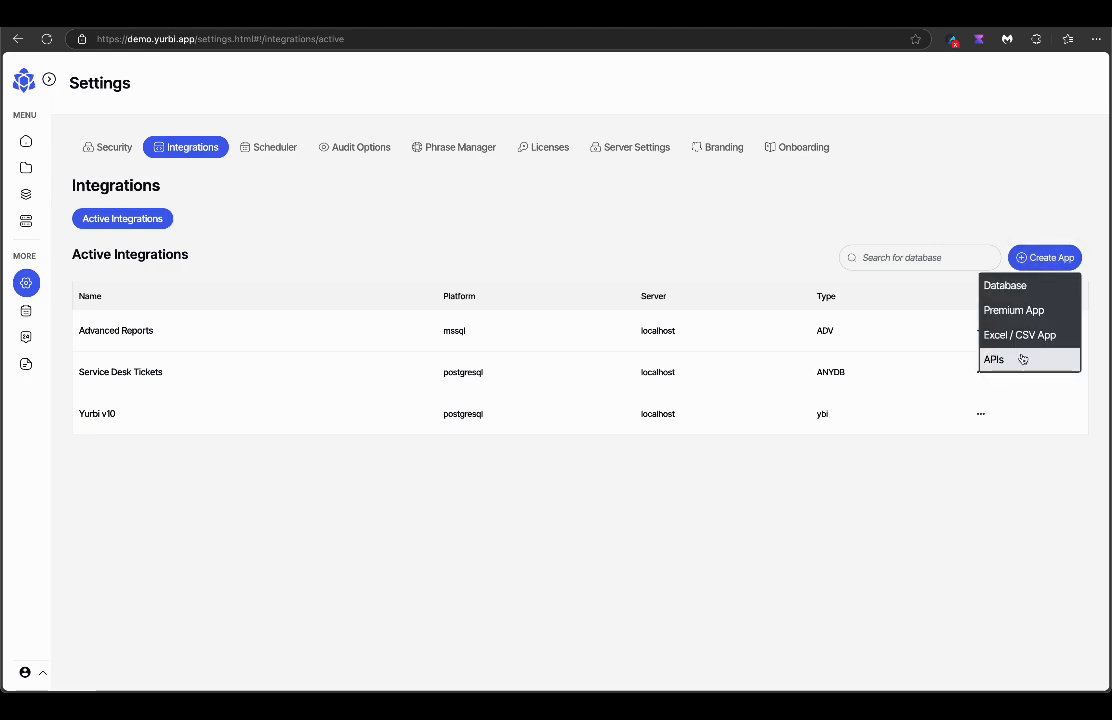
left_click(1017, 234)
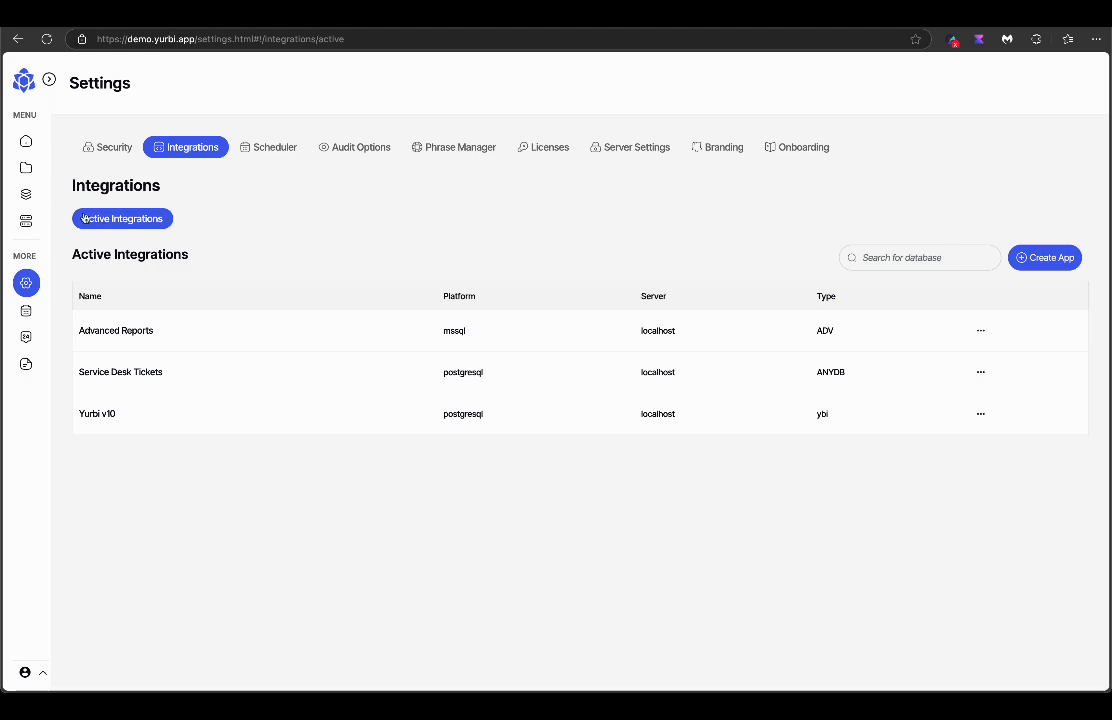
left_click(26, 220)
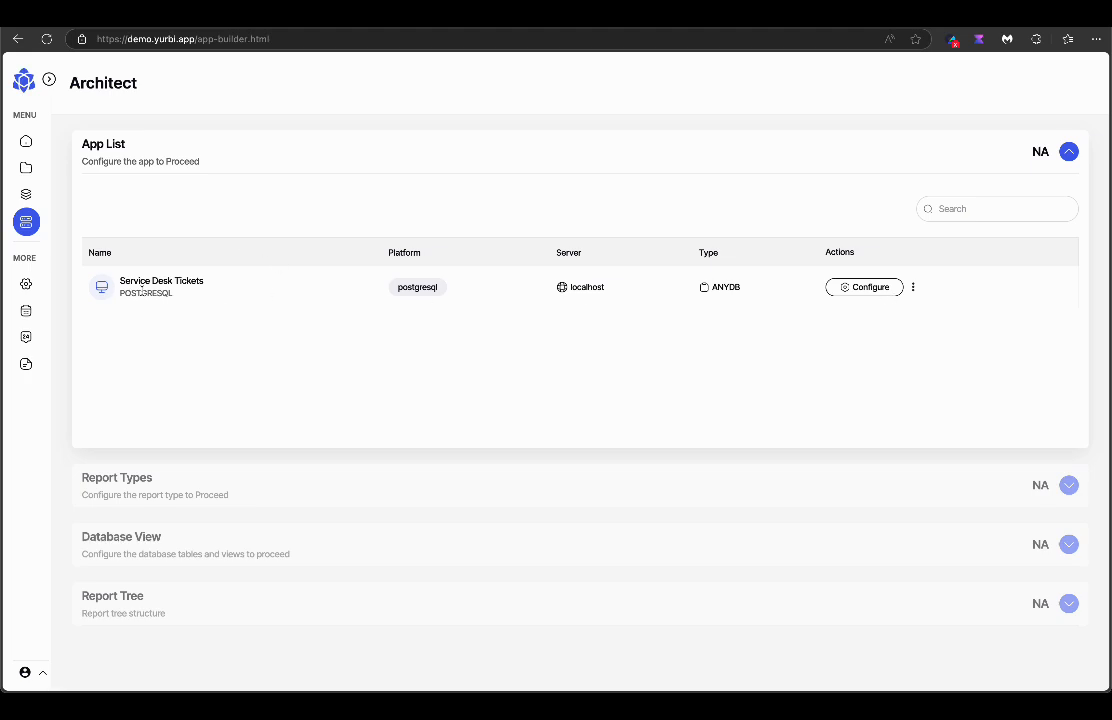
Configure Service Desk Tickets' Service Data type, keeping its 7 tables and continuing to the Report Tree.
left_click(842, 288)
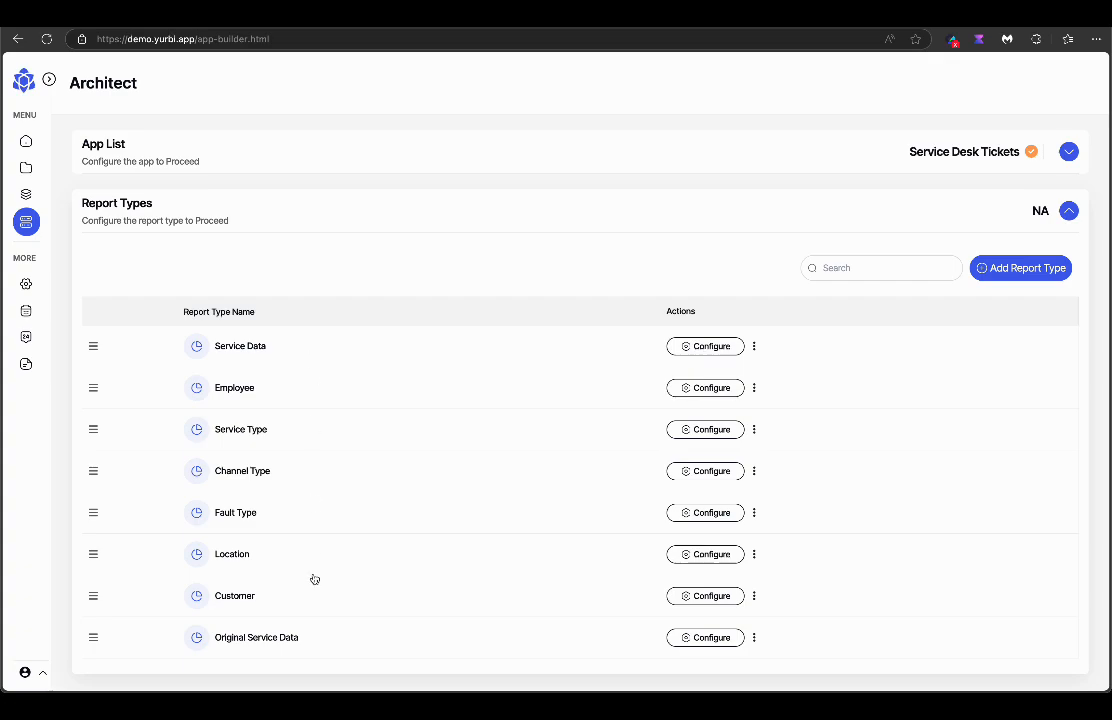
left_click(684, 347)
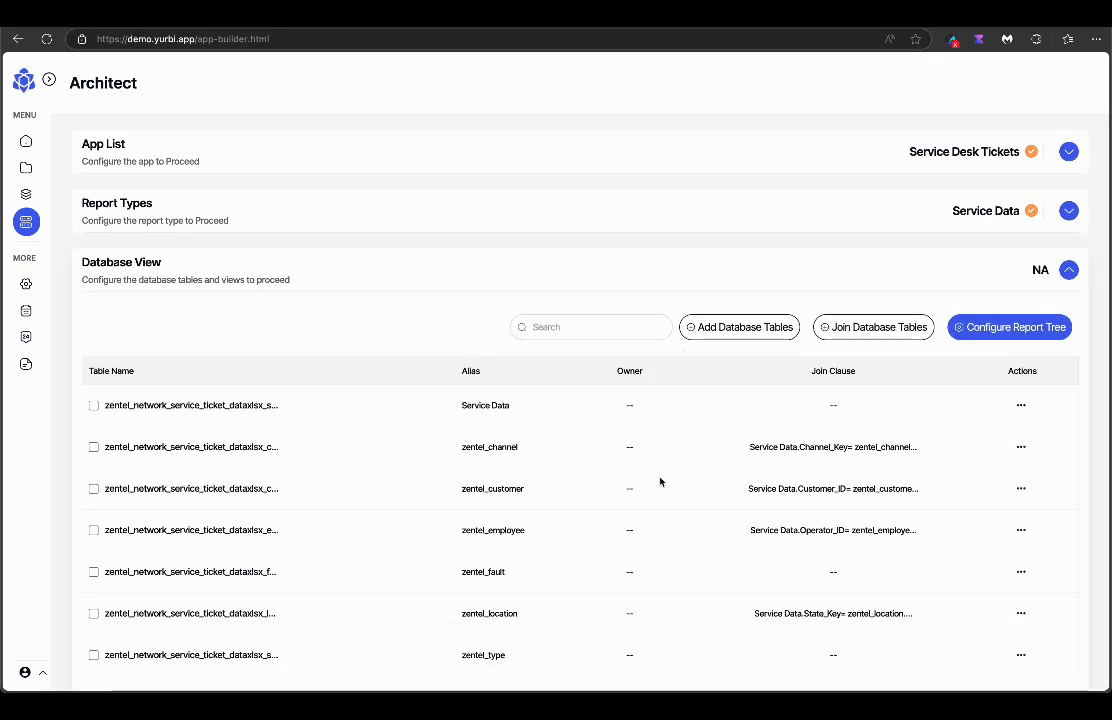
scroll(660, 479, "down", 1)
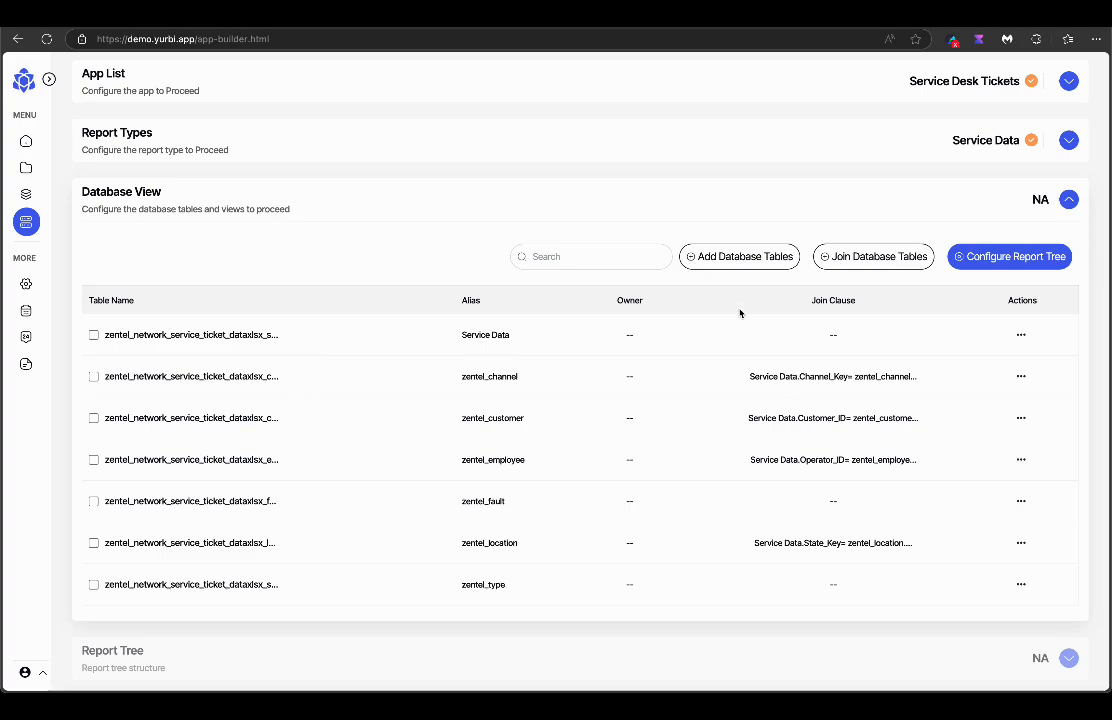
left_click(739, 256)
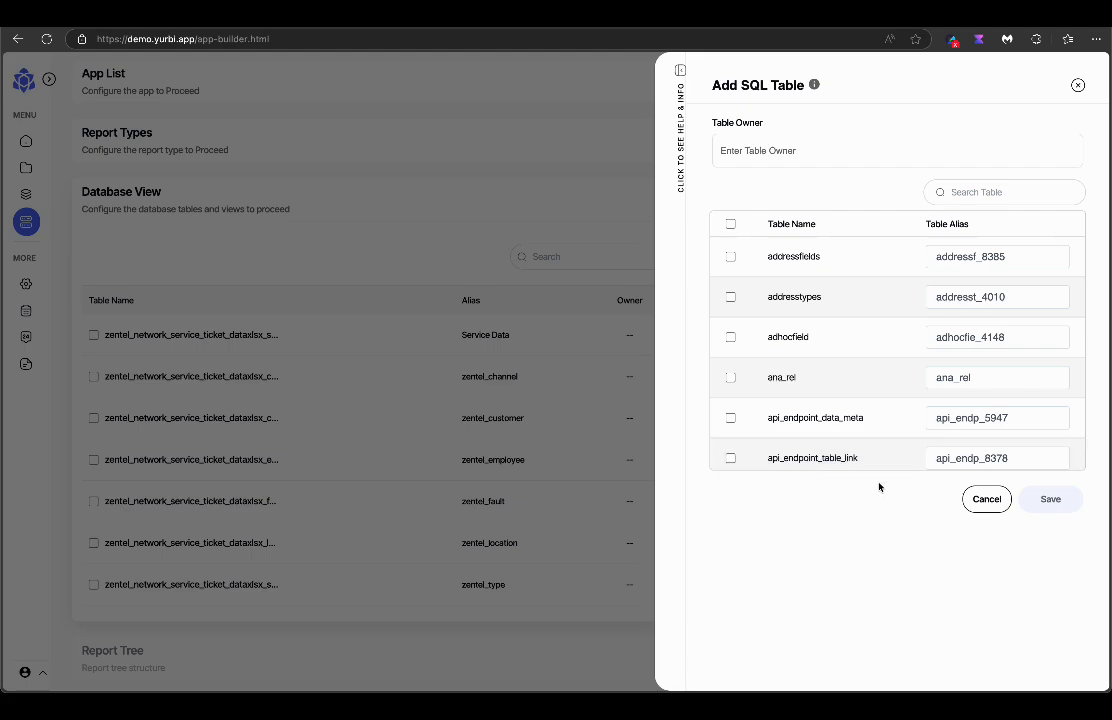
left_click(985, 500)
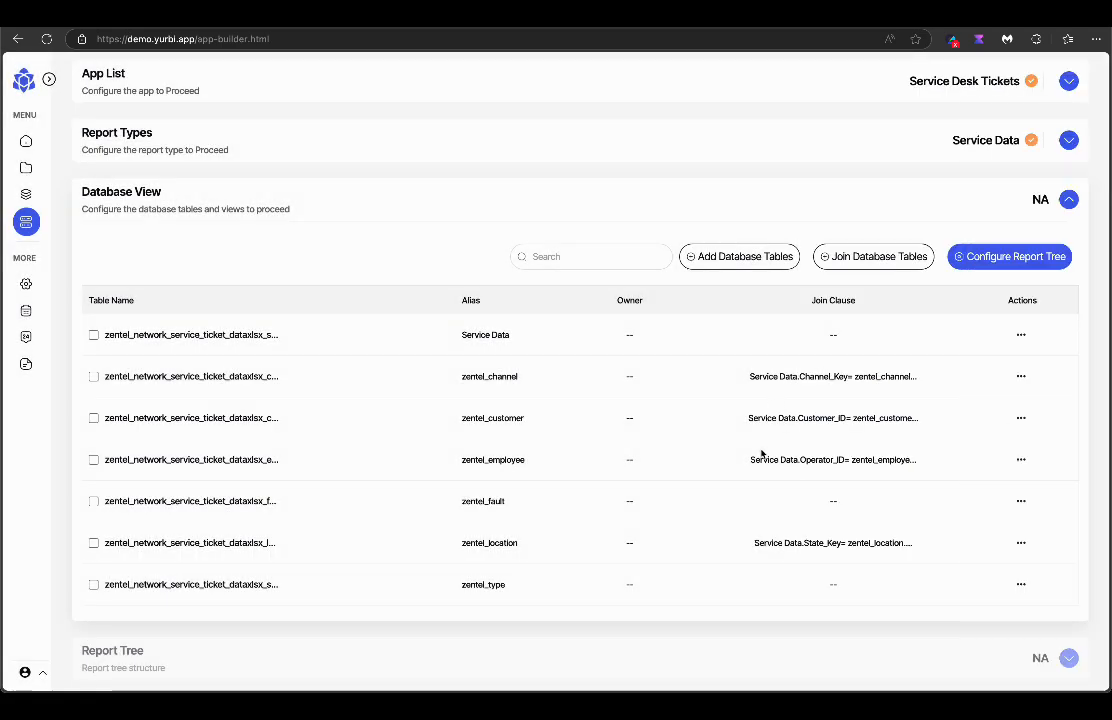
left_click(960, 256)
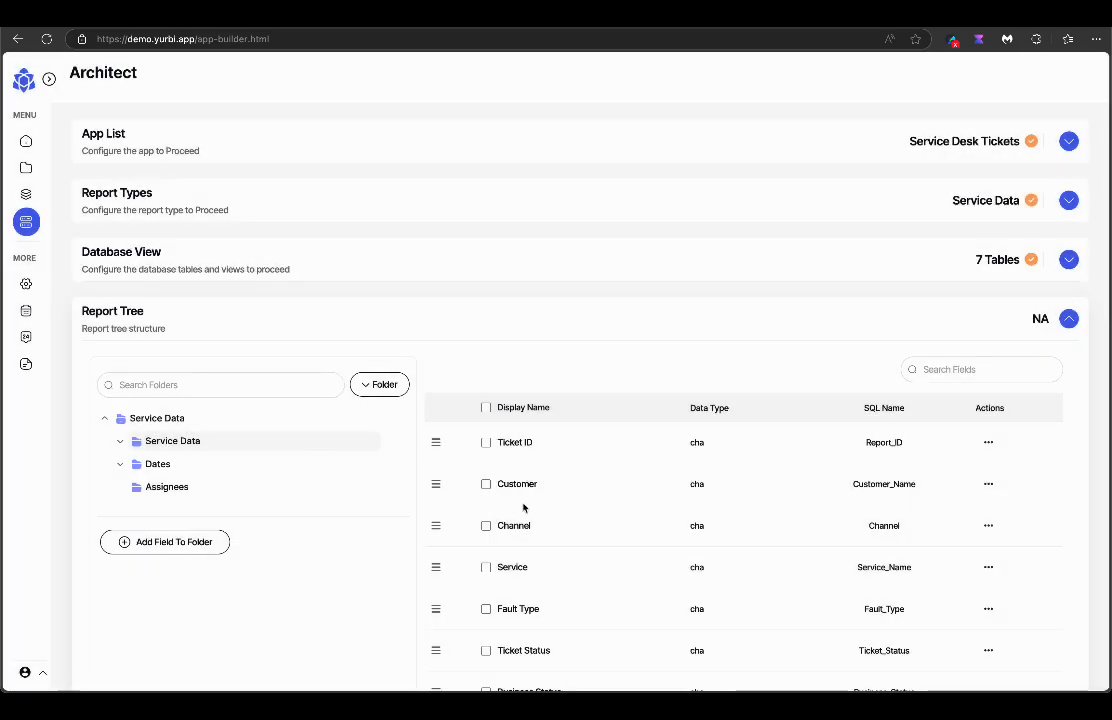
Expand Dates > Calculations and inspect the Resolution Time Mins field, cancelling without changes.
scroll(524, 515, "down", 1)
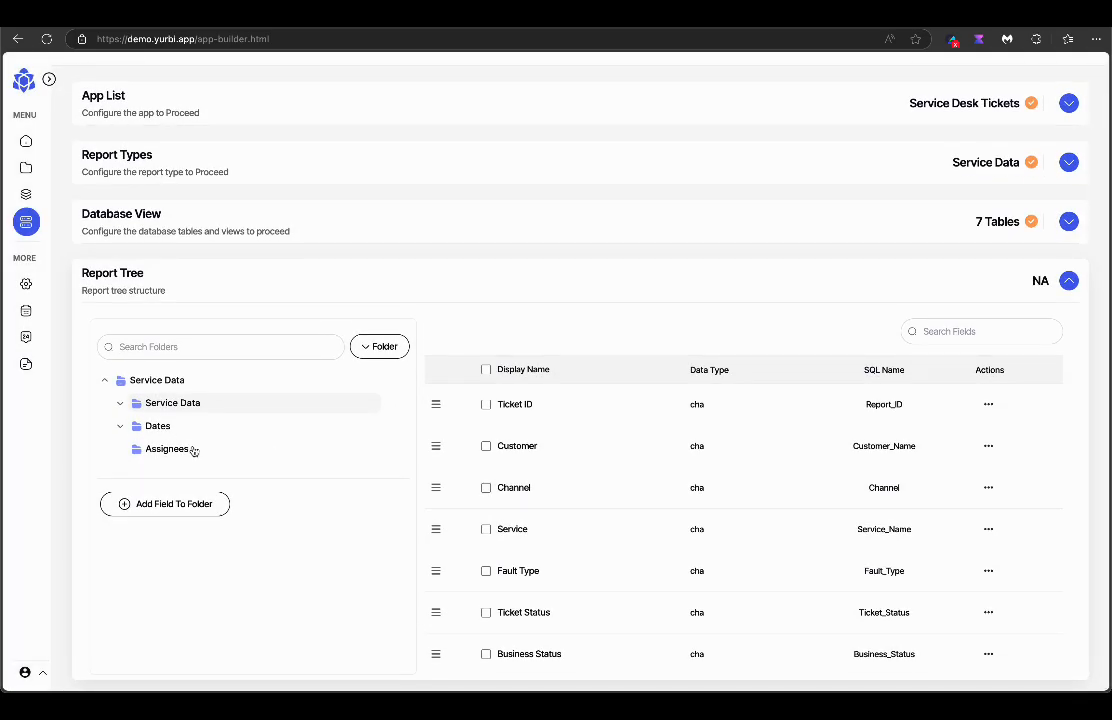
left_click(121, 428)
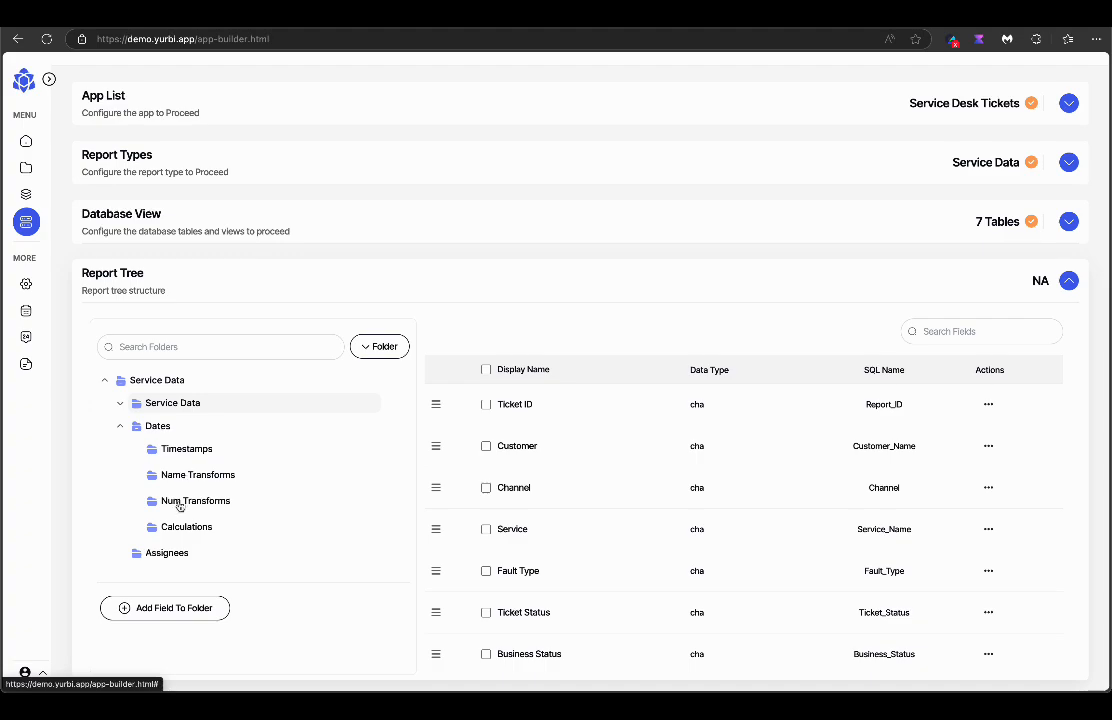
left_click(183, 527)
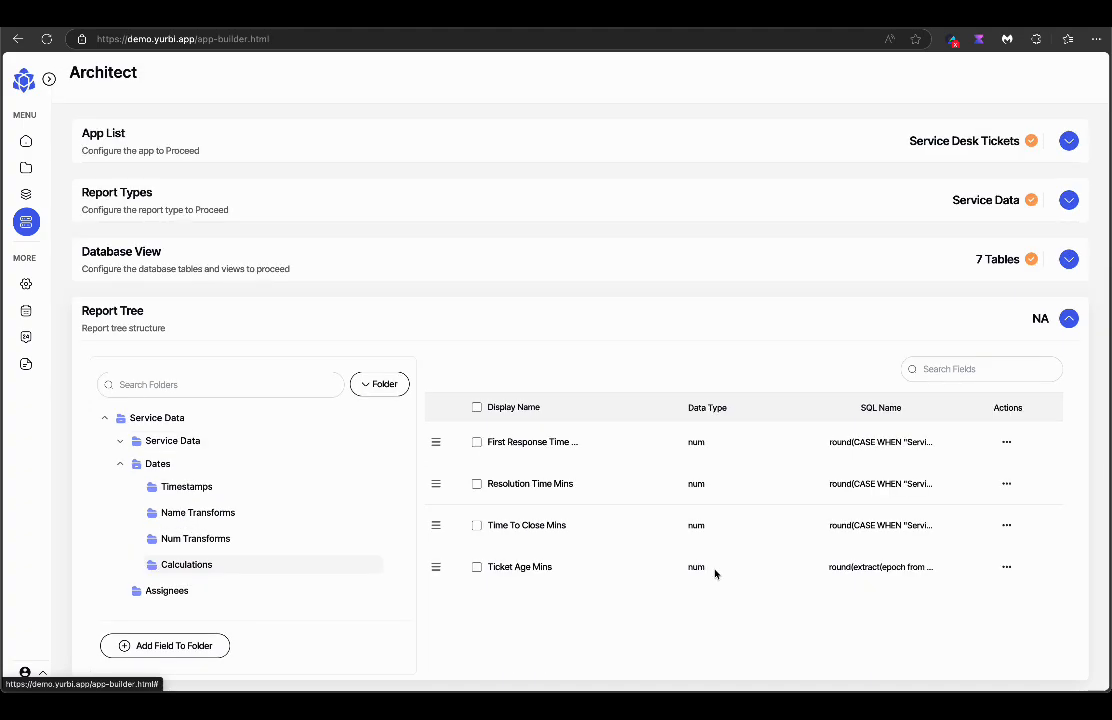
left_click(1006, 484)
left_click(941, 512)
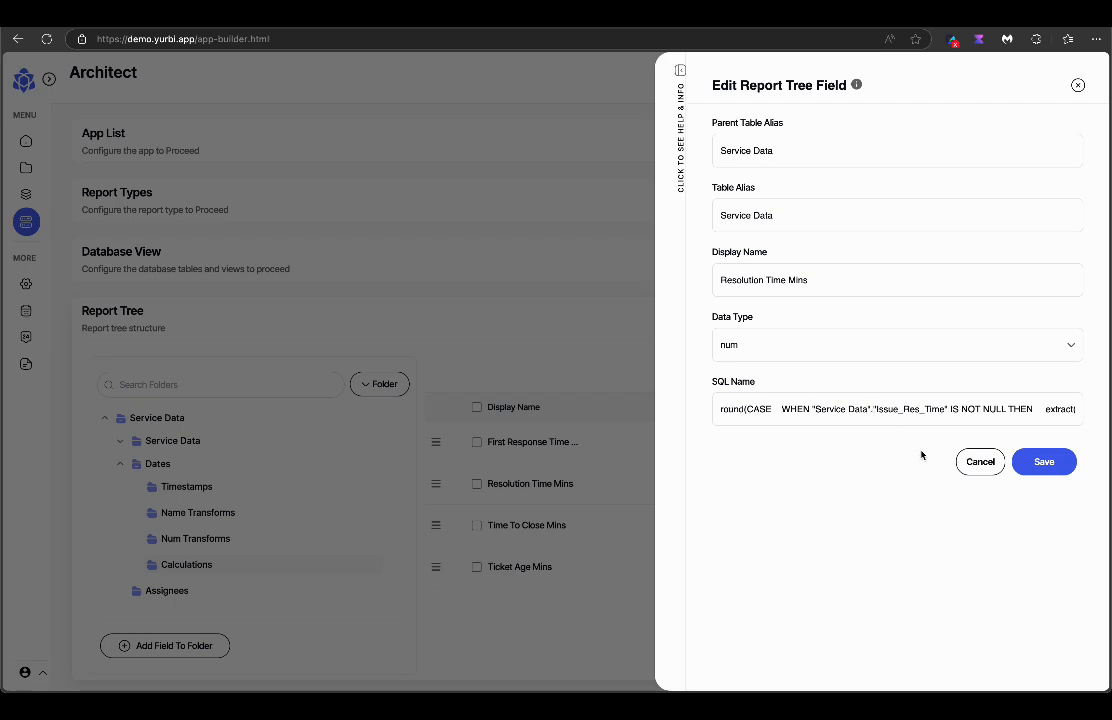
left_click(980, 461)
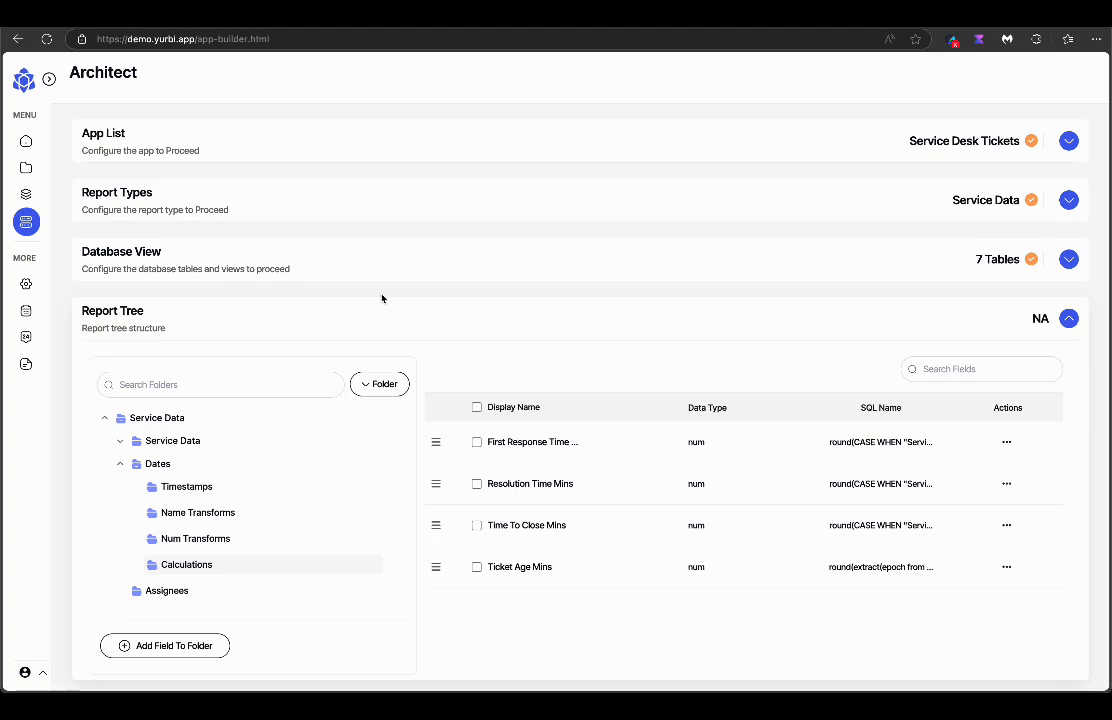
scroll(378, 290, "up", 1)
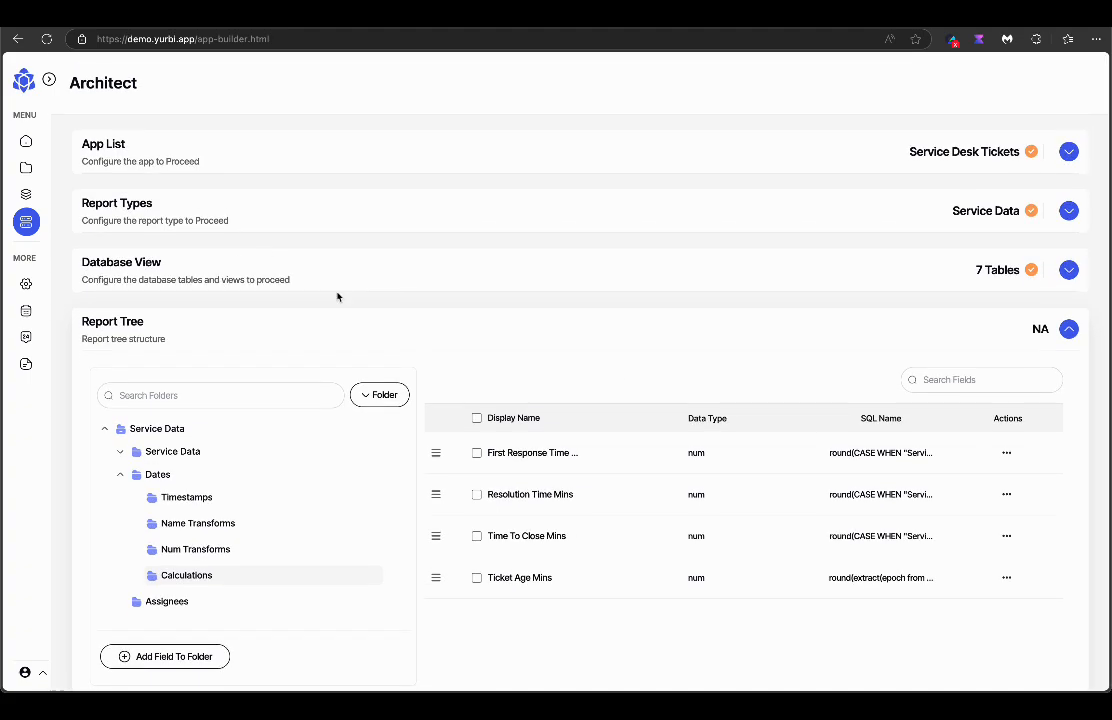
Review the Builder User's group and app roles in Security Users, then cancel without saving.
left_click(27, 284)
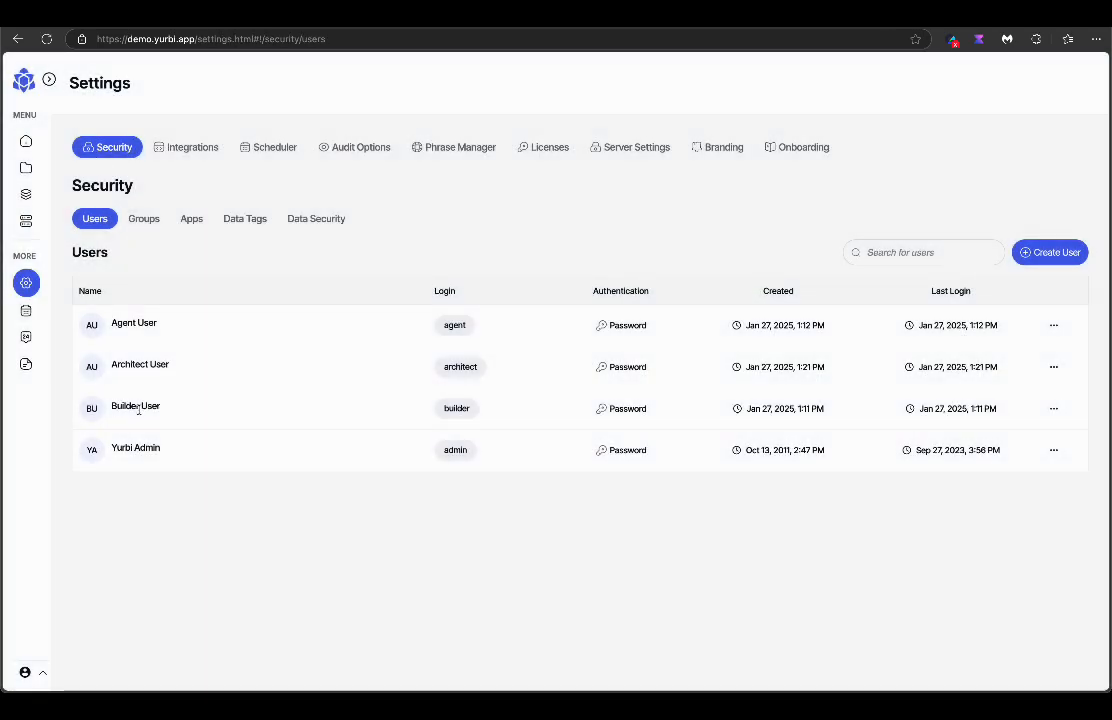
left_click(1055, 410)
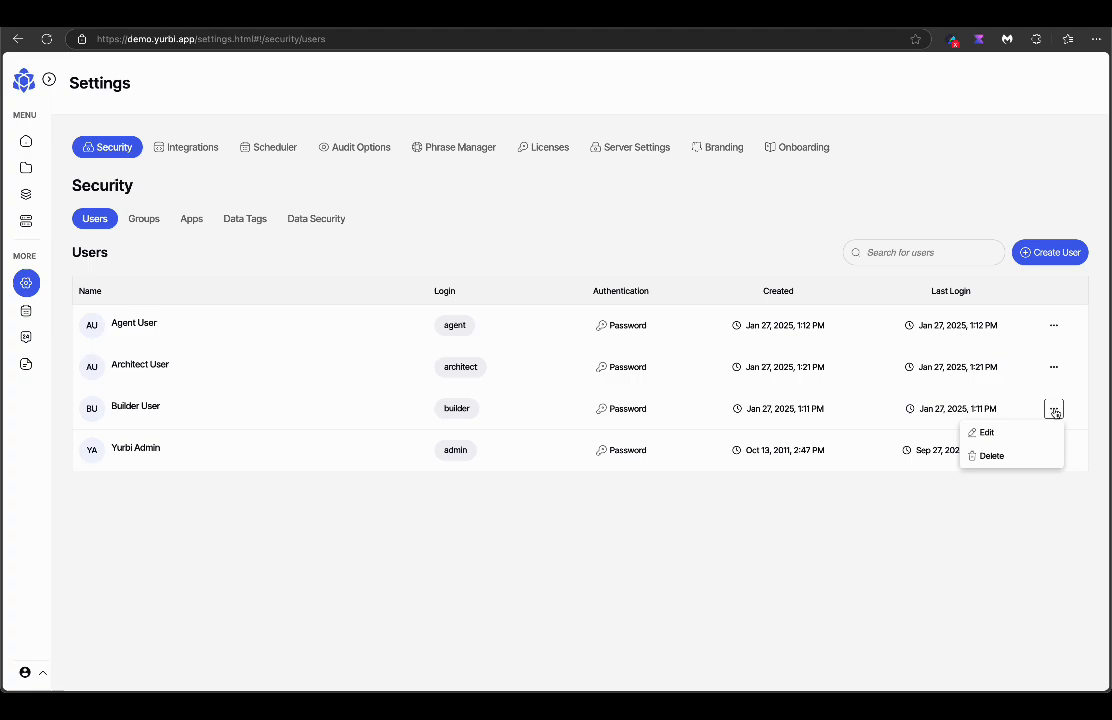
left_click(990, 433)
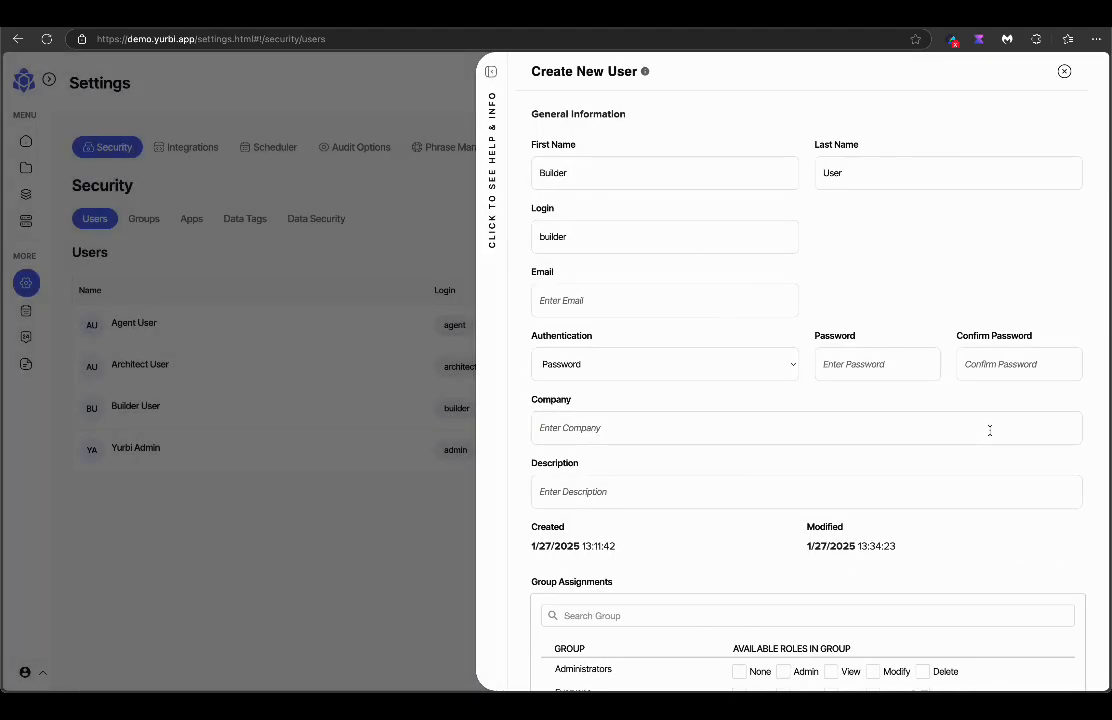
scroll(989, 430, "down", 4)
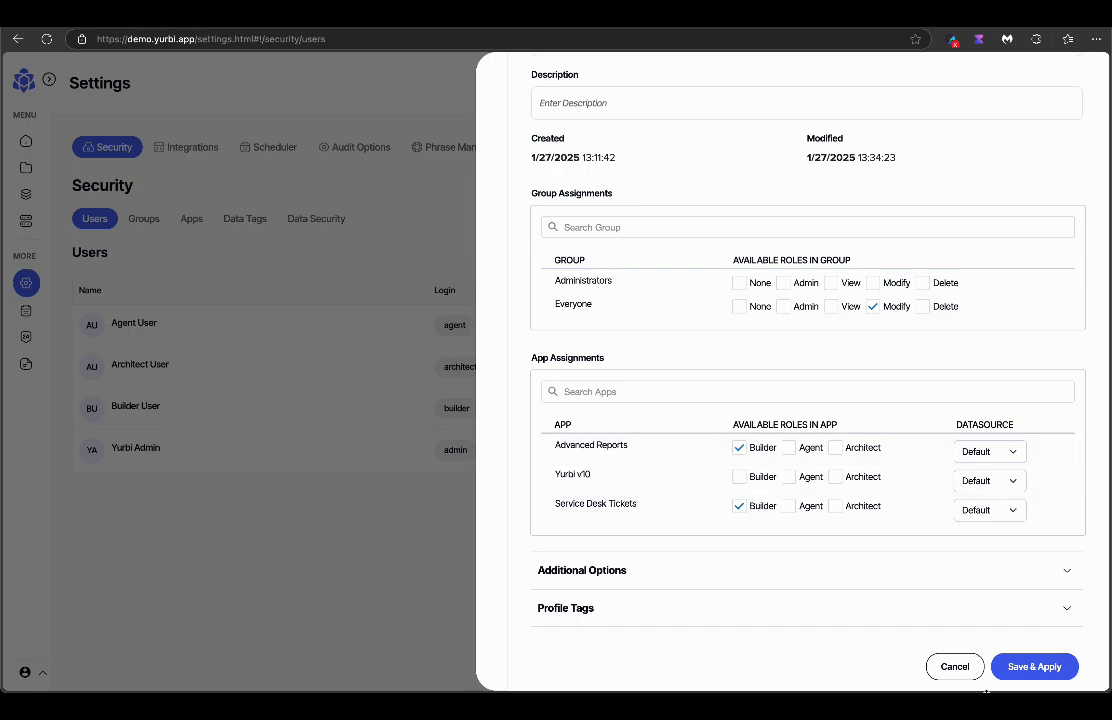
left_click(955, 666)
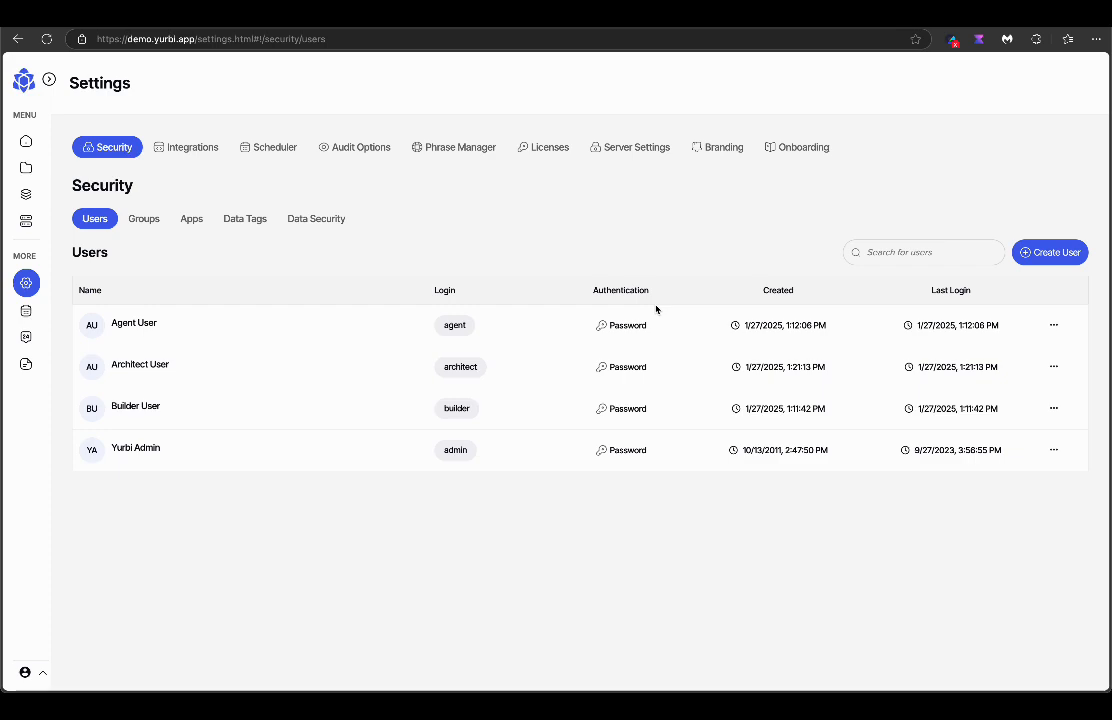
Browse a new branding policy's Feature Options on the Branding page, cancel it, and return Home.
left_click(722, 147)
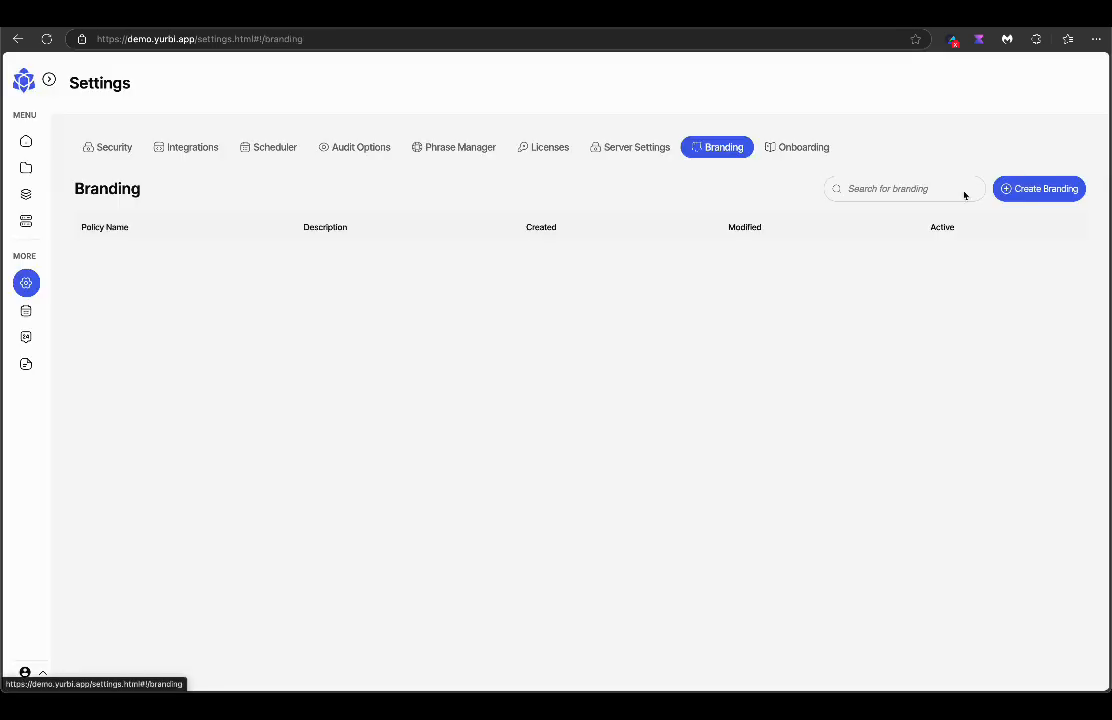
left_click(1008, 190)
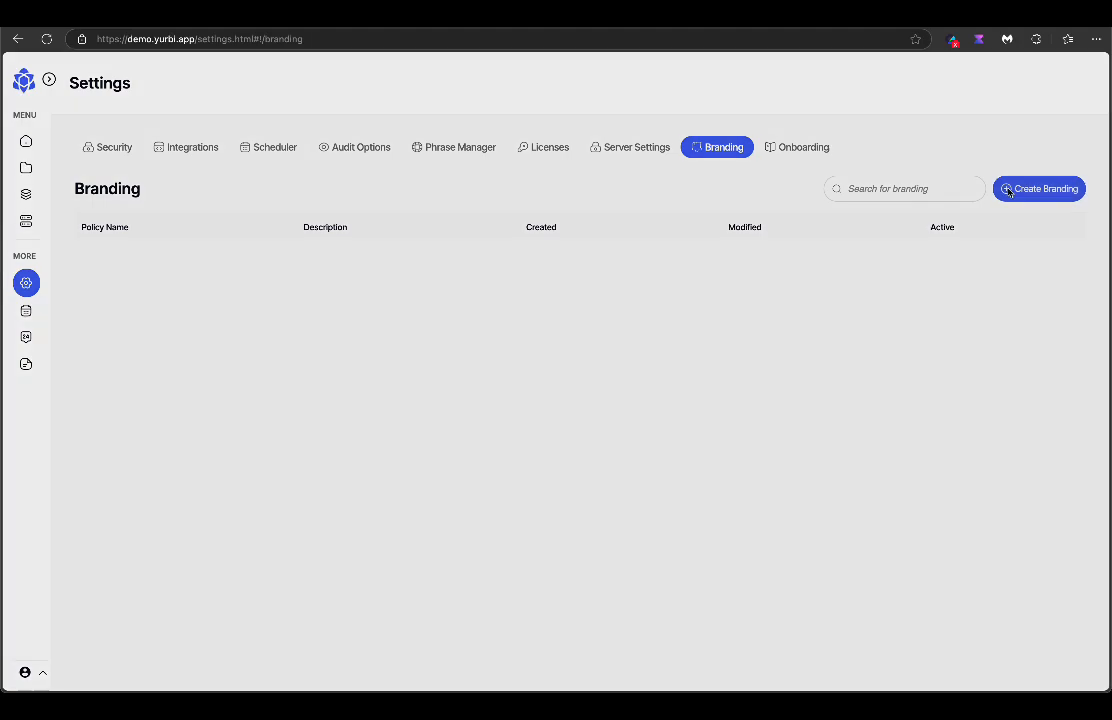
scroll(856, 460, "down", 2)
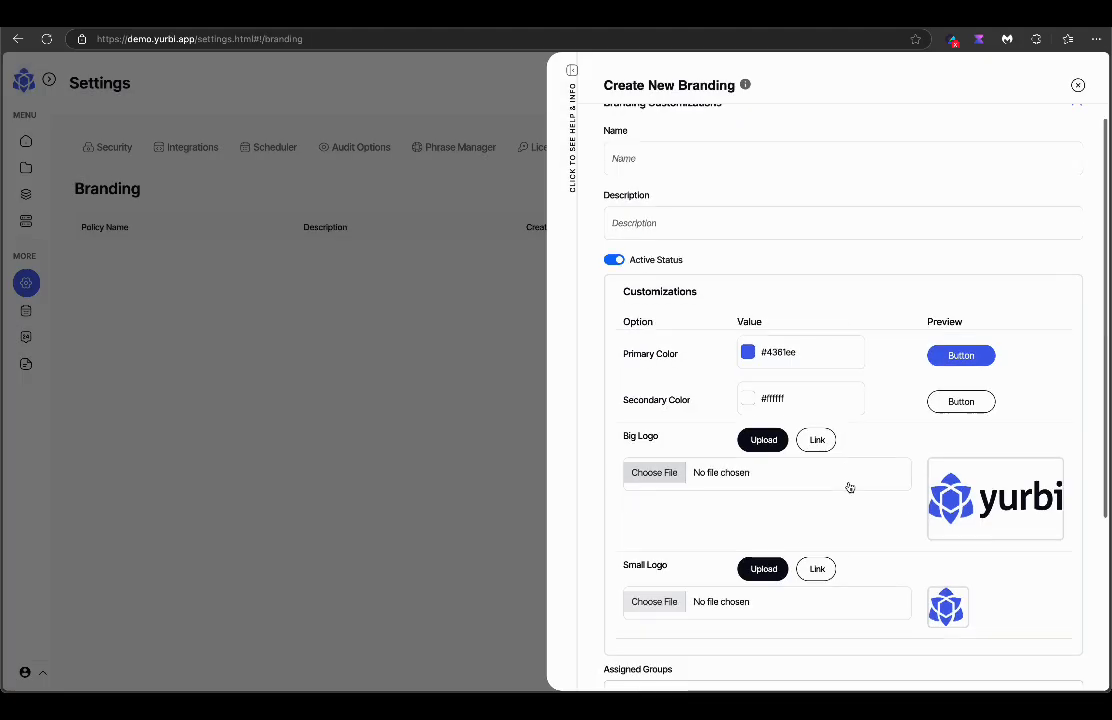
scroll(834, 387, "down", 3)
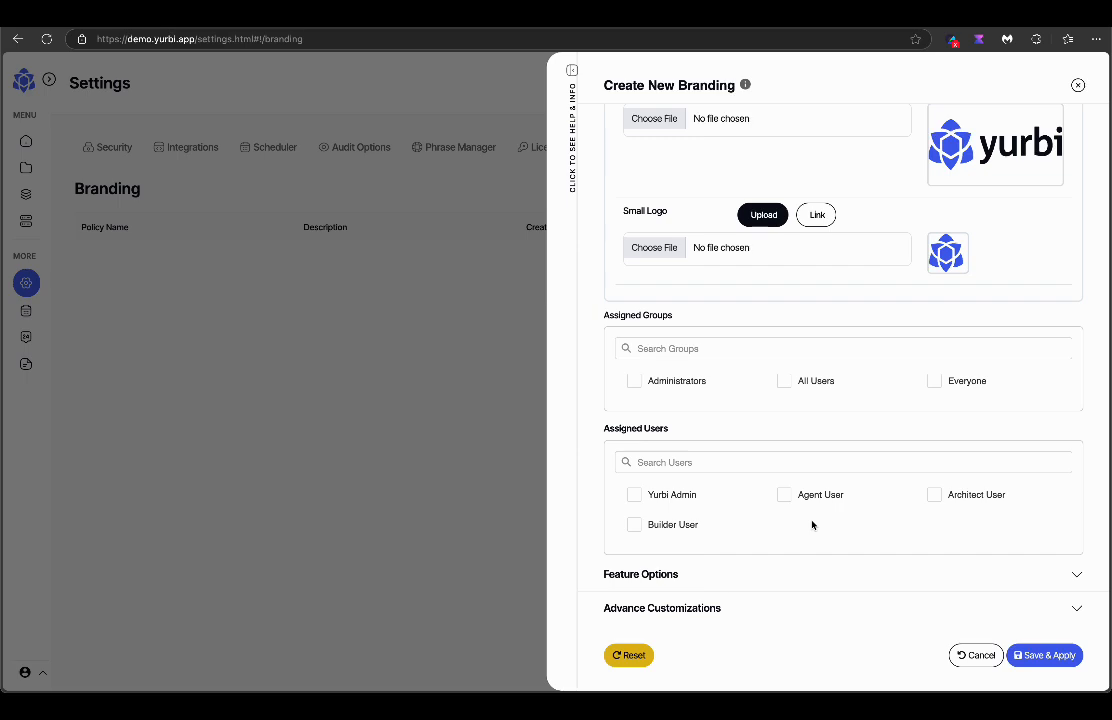
left_click(831, 577)
scroll(831, 575, "down", 4)
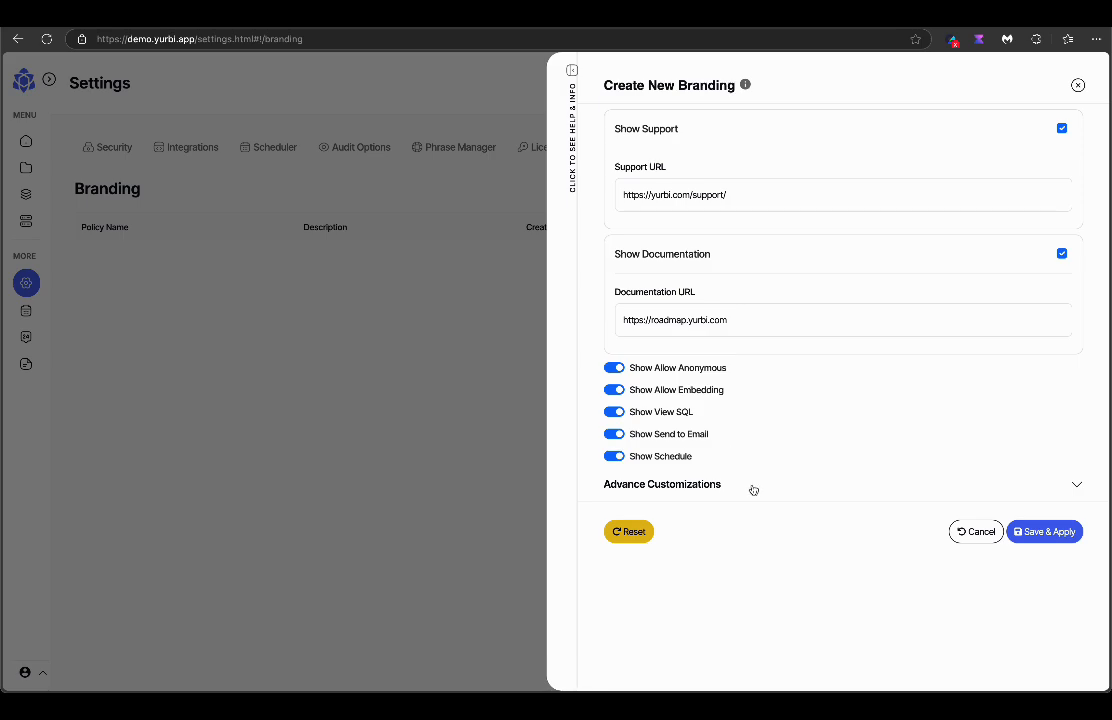
left_click(962, 531)
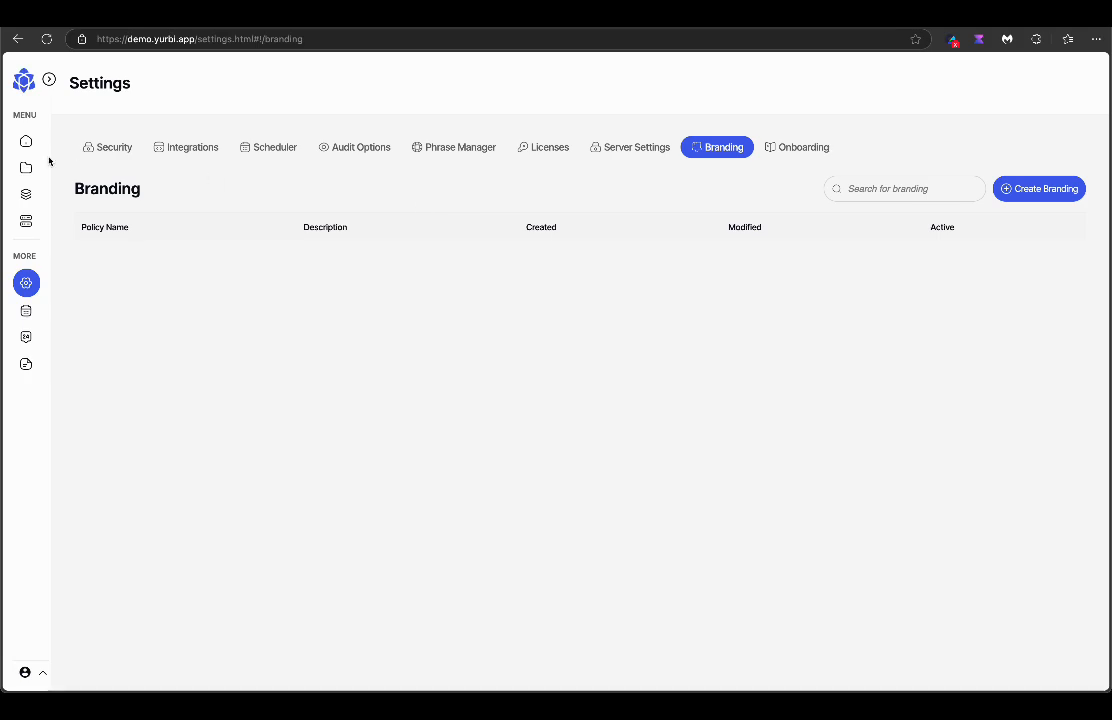
left_click(26, 143)
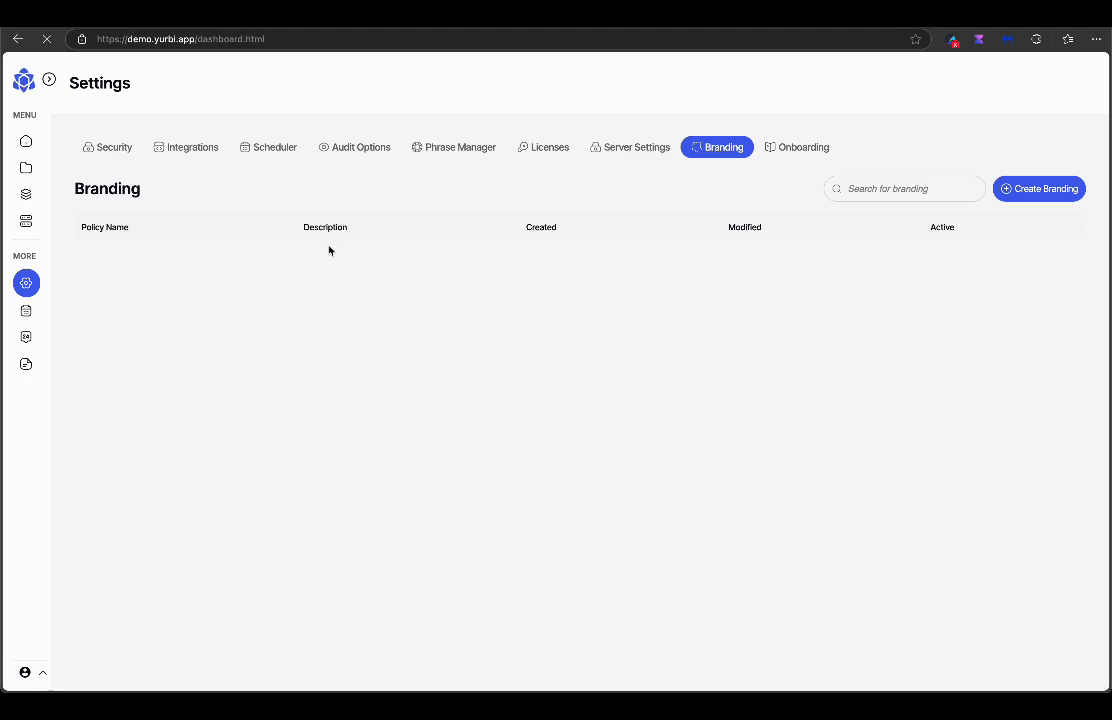